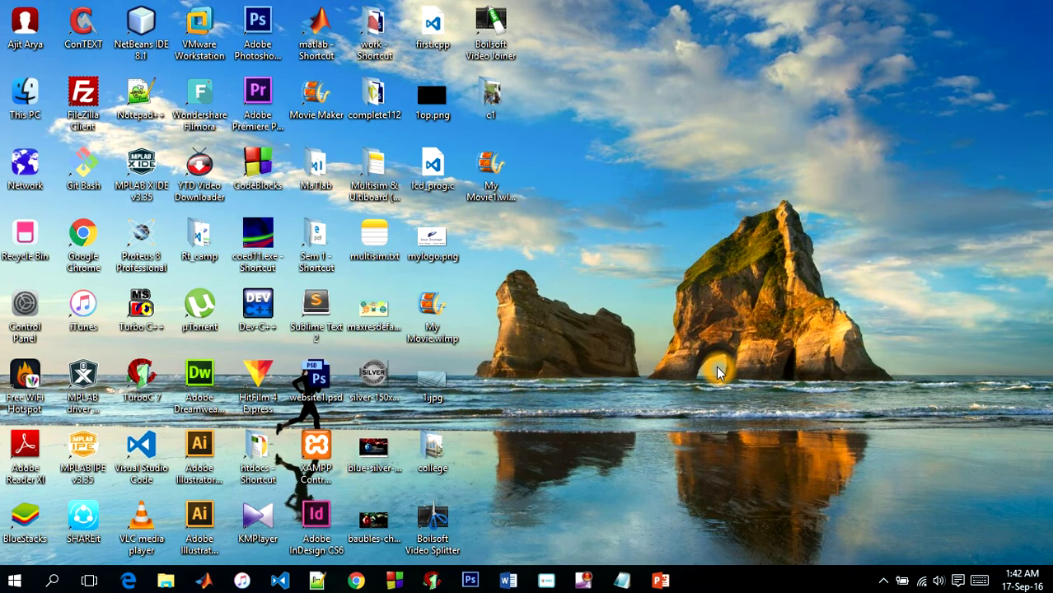
# Switch to the multisim.txt note in Notepad and copy the Multisim download link
pyautogui.hotkey('alt', 'Tab')
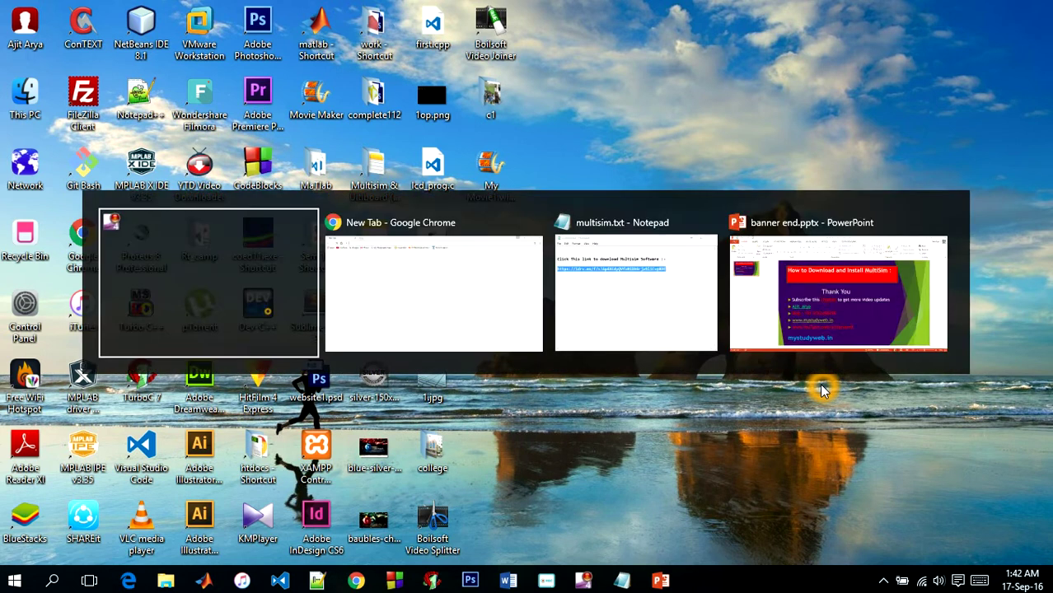
pyautogui.hotkey('alt', 'Tab')
pyautogui.hotkey('alt', 'Tab')
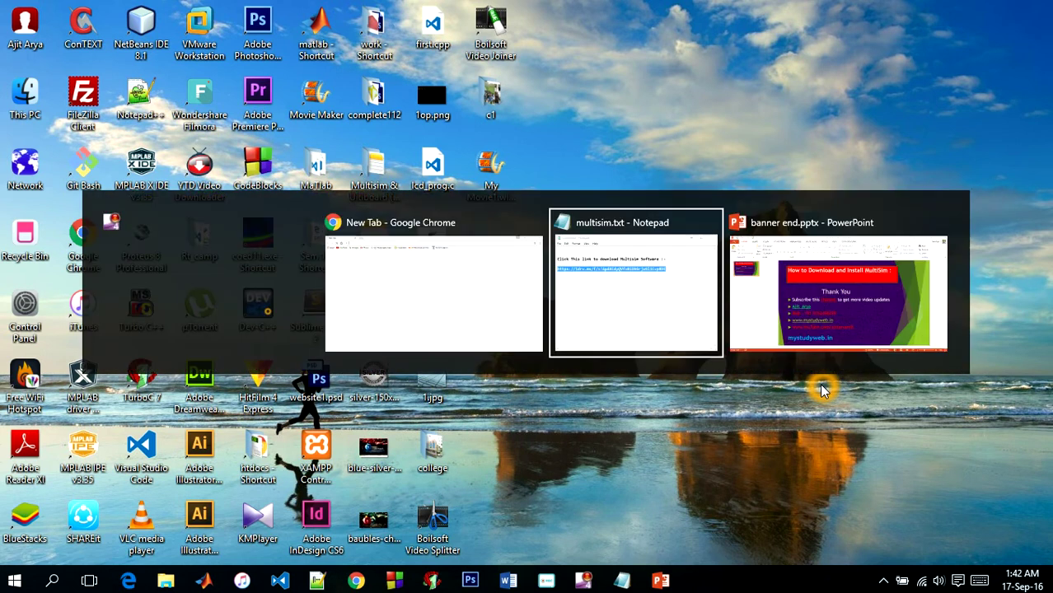
pyautogui.click(829, 197)
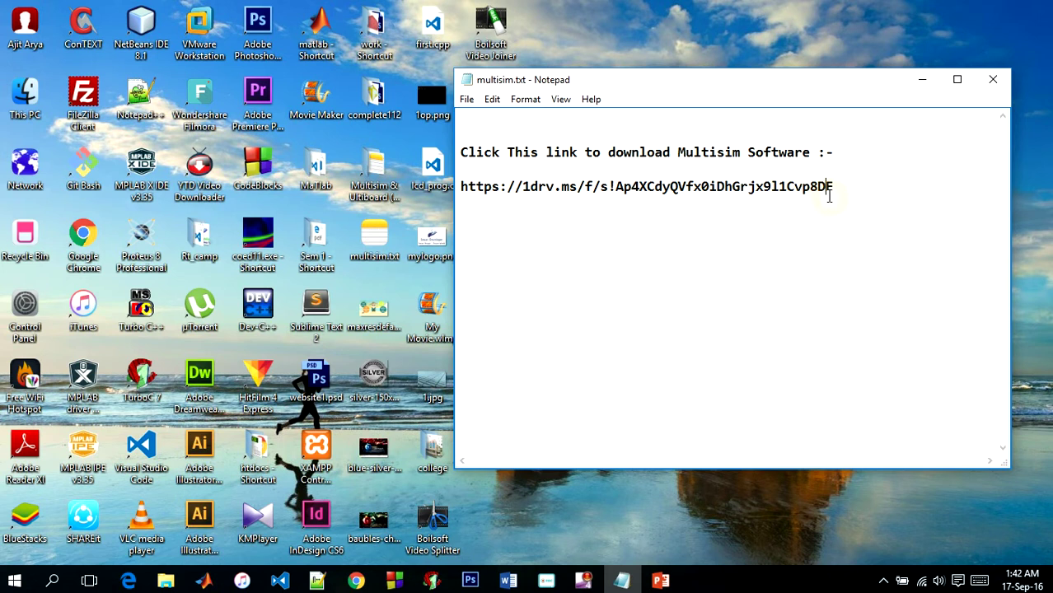
pyautogui.moveTo(835, 189); pyautogui.dragTo(462, 186)
pyautogui.rightClick(527, 190)
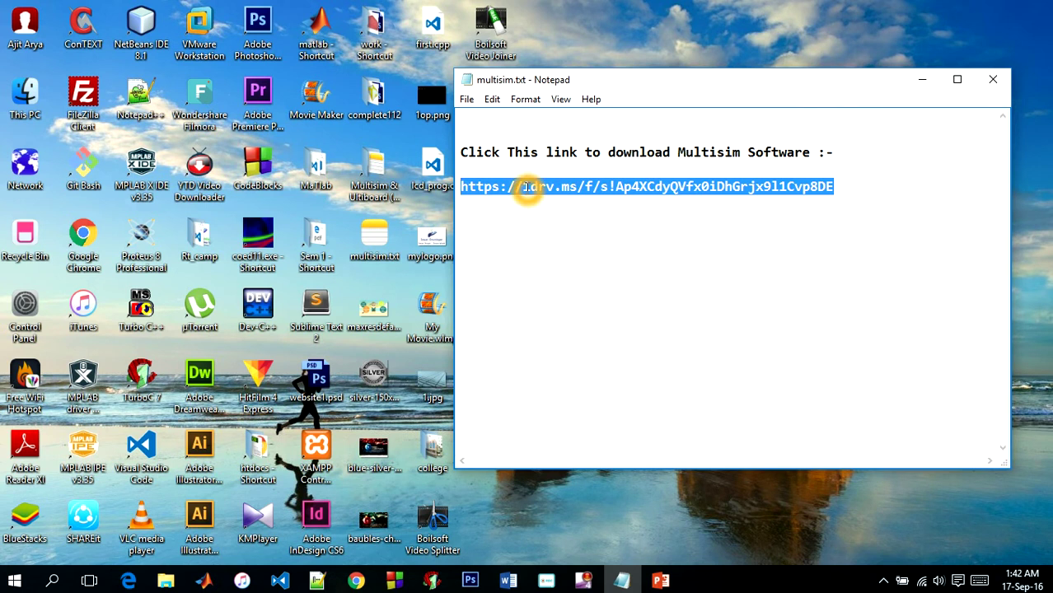
pyautogui.rightClick(527, 188)
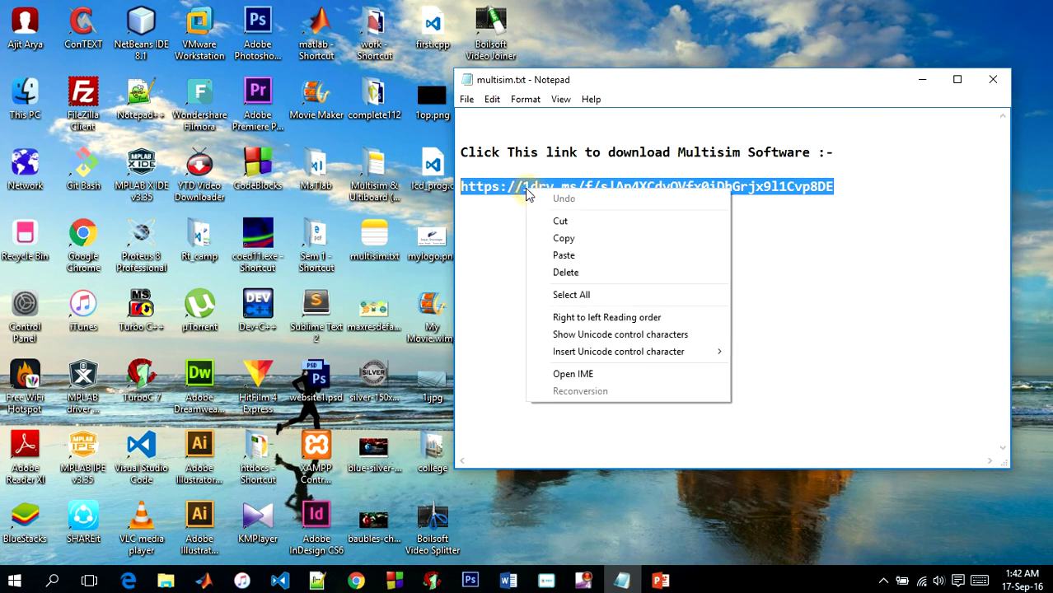
pyautogui.click(565, 239)
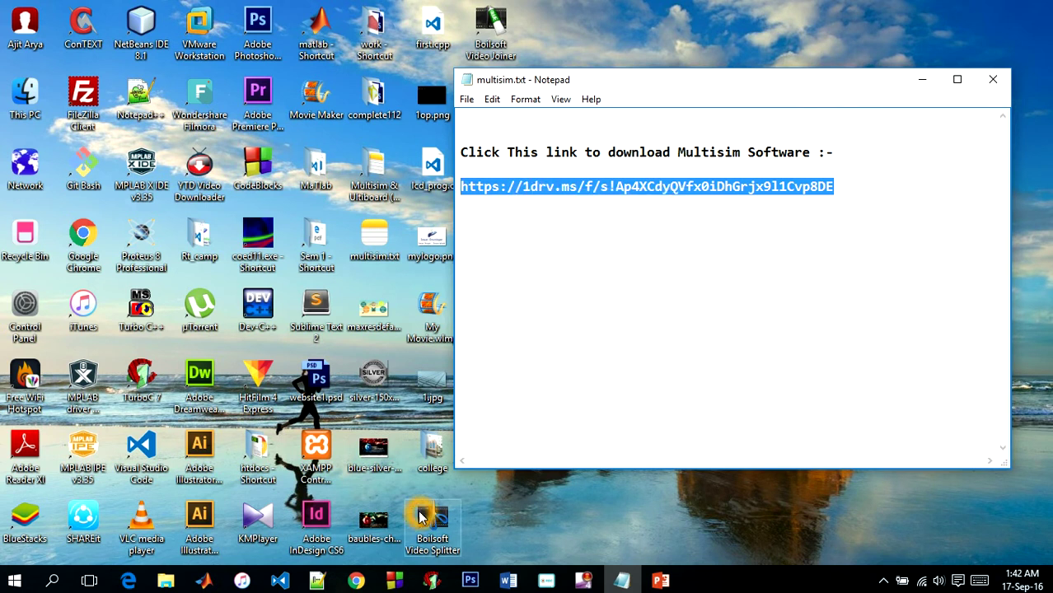
# Switch to Chrome, open the copied download link and dismiss the prompt to add the folder to OneDrive
pyautogui.click(366, 579)
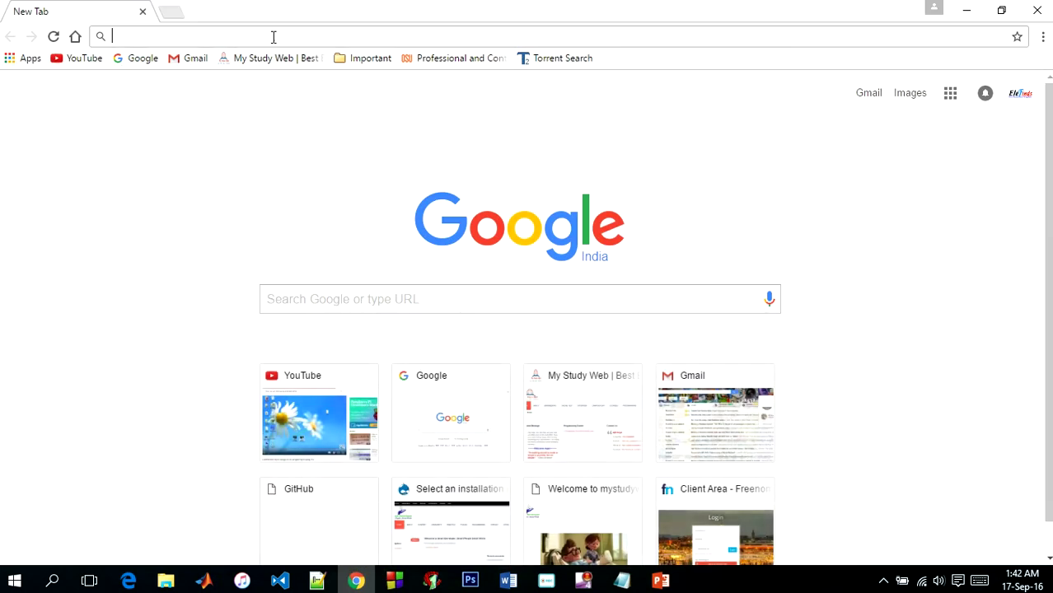
pyautogui.click(274, 36)
pyautogui.hotkey('ctrl', 'v')
pyautogui.press('Return')
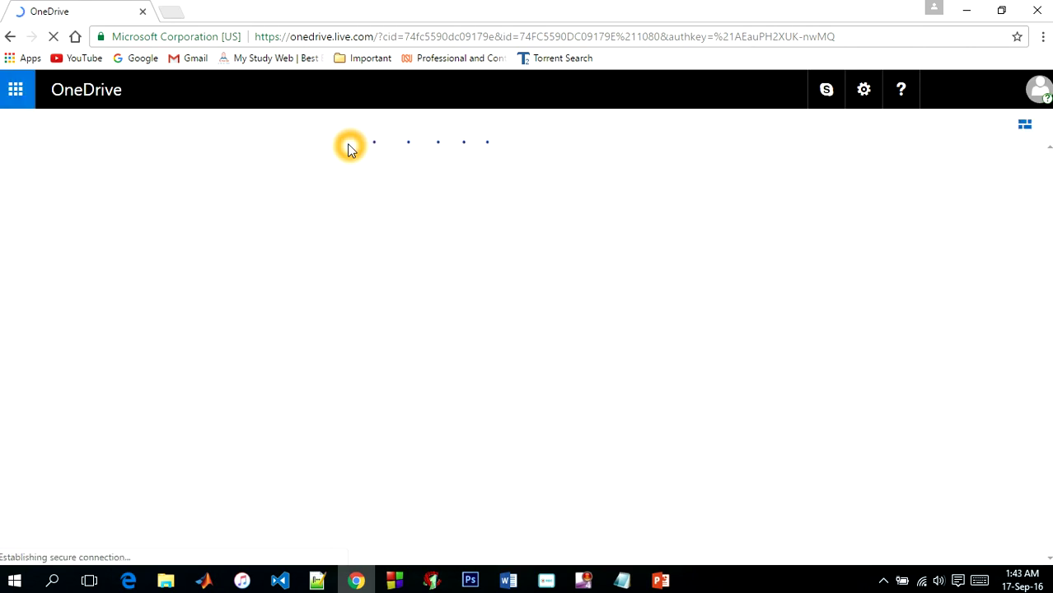
pyautogui.click(543, 210)
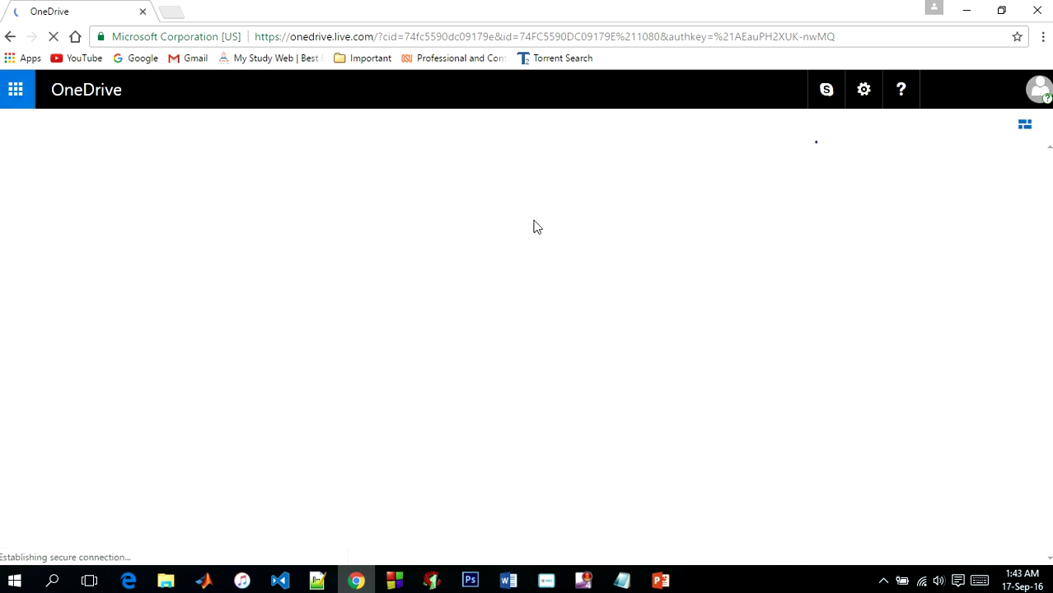
pyautogui.click(496, 290)
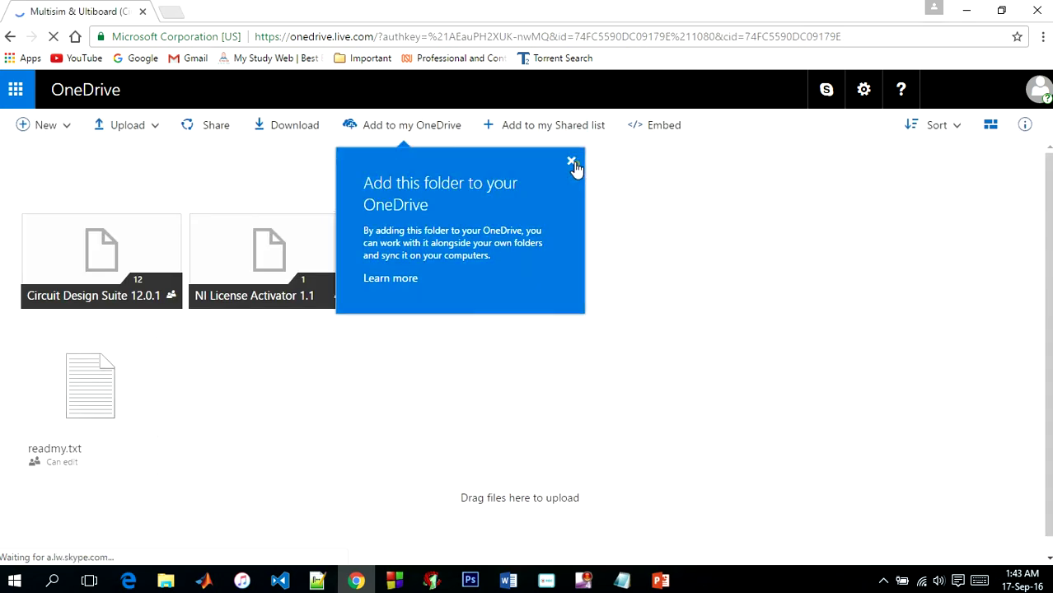
pyautogui.click(573, 163)
# Select readmy.txt and the Circuit Design Suite 12.0.1, NI License Activator 1.1 and Rus folders, request their download, and stop the page loading
pyautogui.click(145, 351)
pyautogui.click(169, 229)
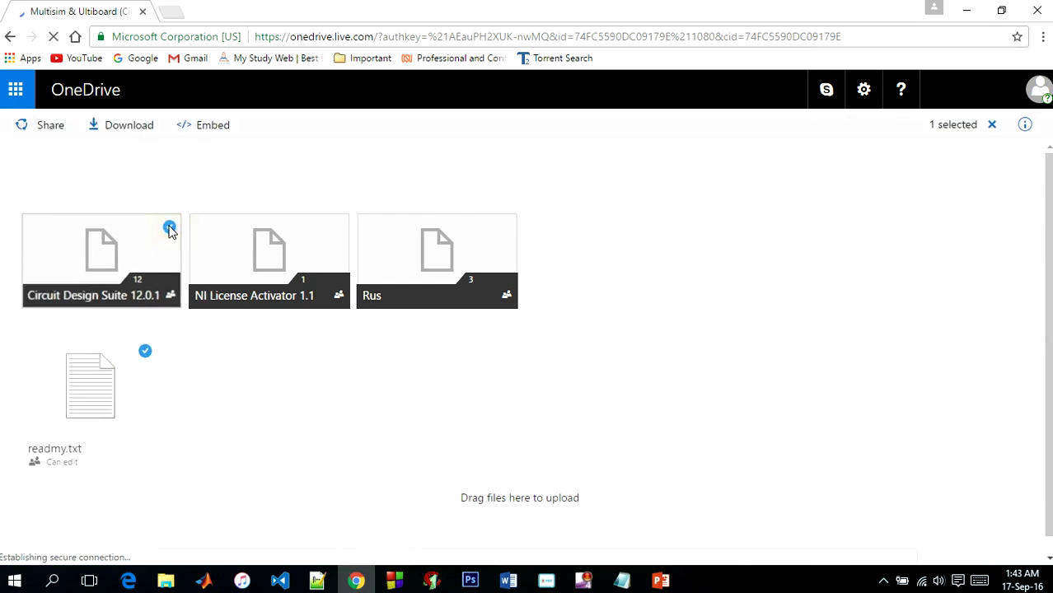
pyautogui.click(338, 226)
pyautogui.click(506, 228)
pyautogui.click(146, 129)
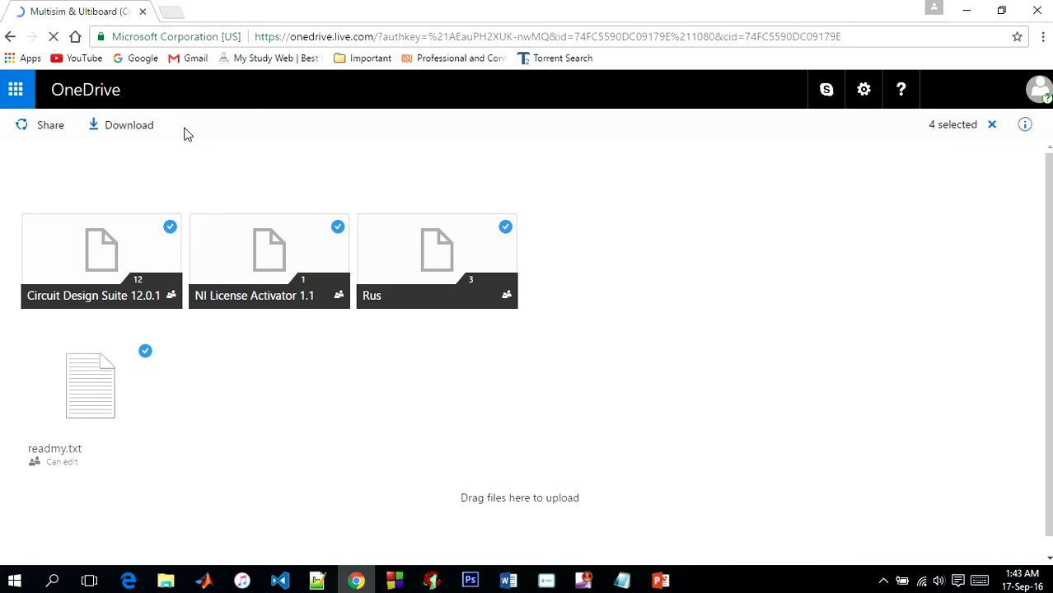
pyautogui.click(52, 37)
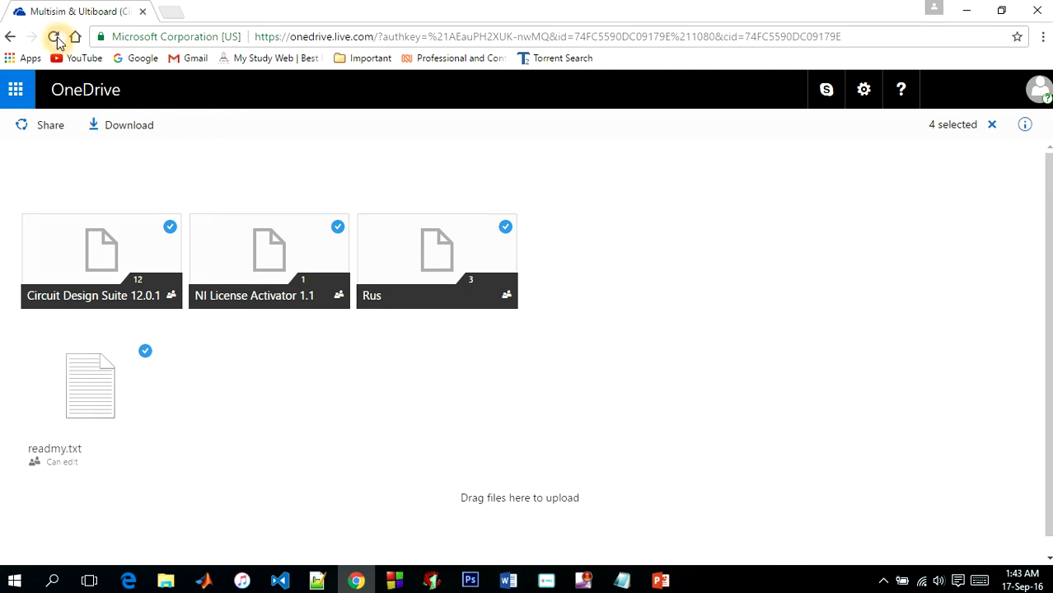
pyautogui.click(198, 15)
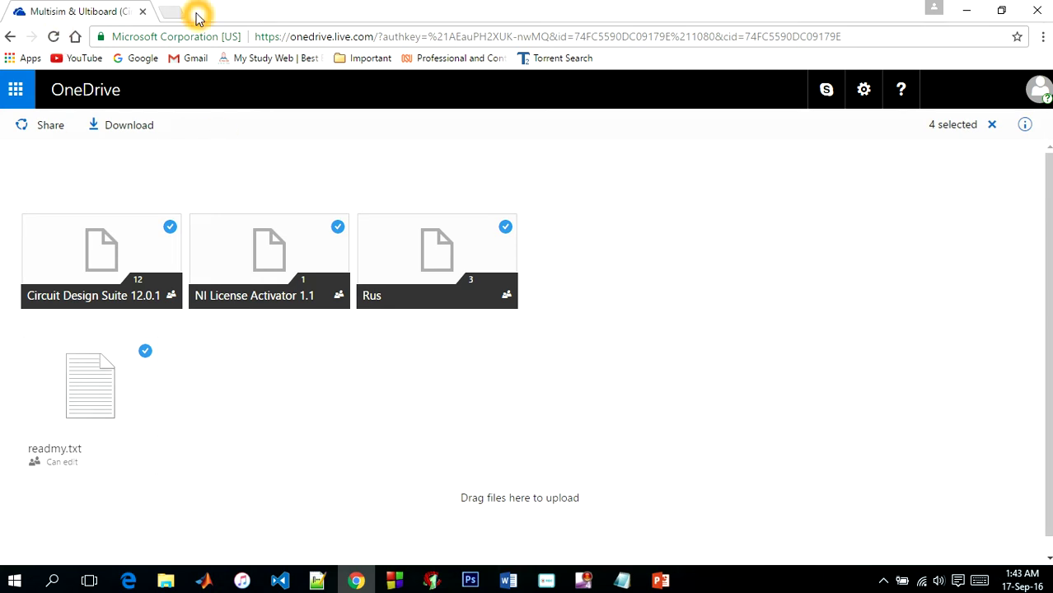
# Clear the browser and multisim.txt windows off the desktop and open the Multisim & Ultiboard folder in File Explorer
pyautogui.click(968, 12)
pyautogui.click(993, 80)
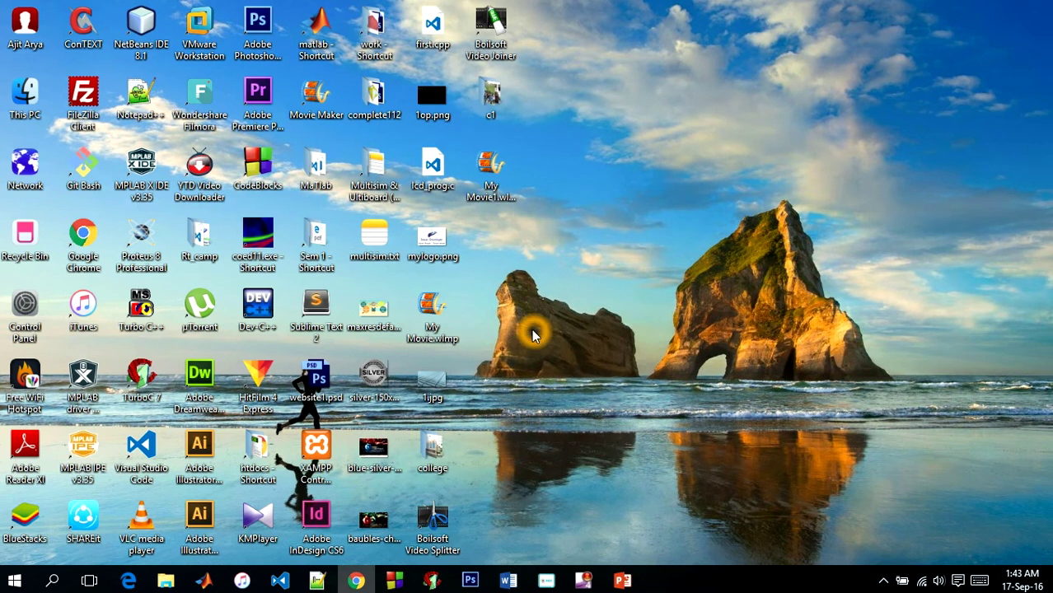
pyautogui.doubleClick(392, 201)
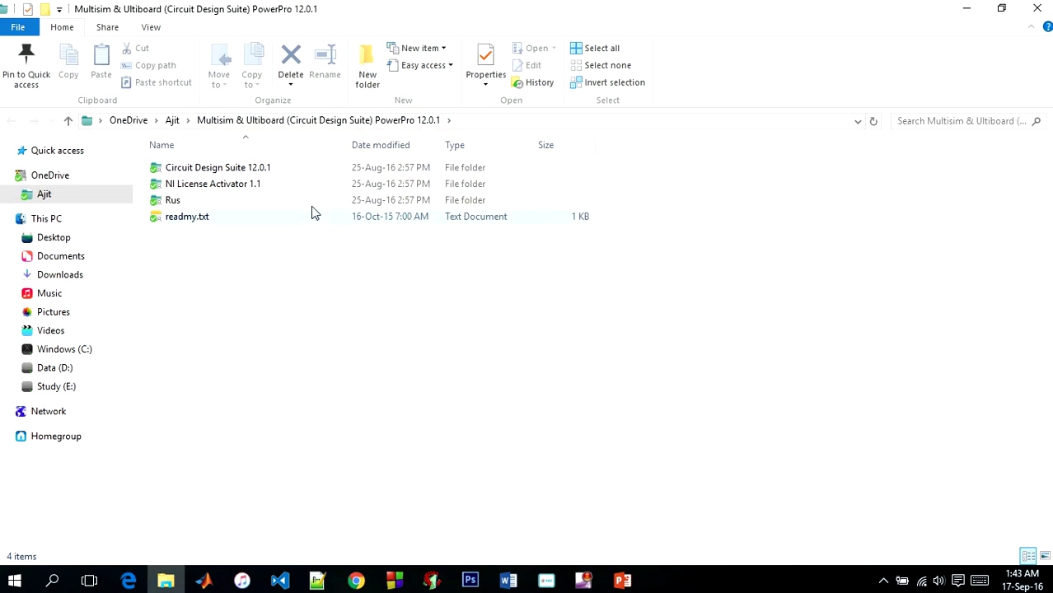
pyautogui.click(314, 228)
pyautogui.click(331, 284)
pyautogui.click(858, 424)
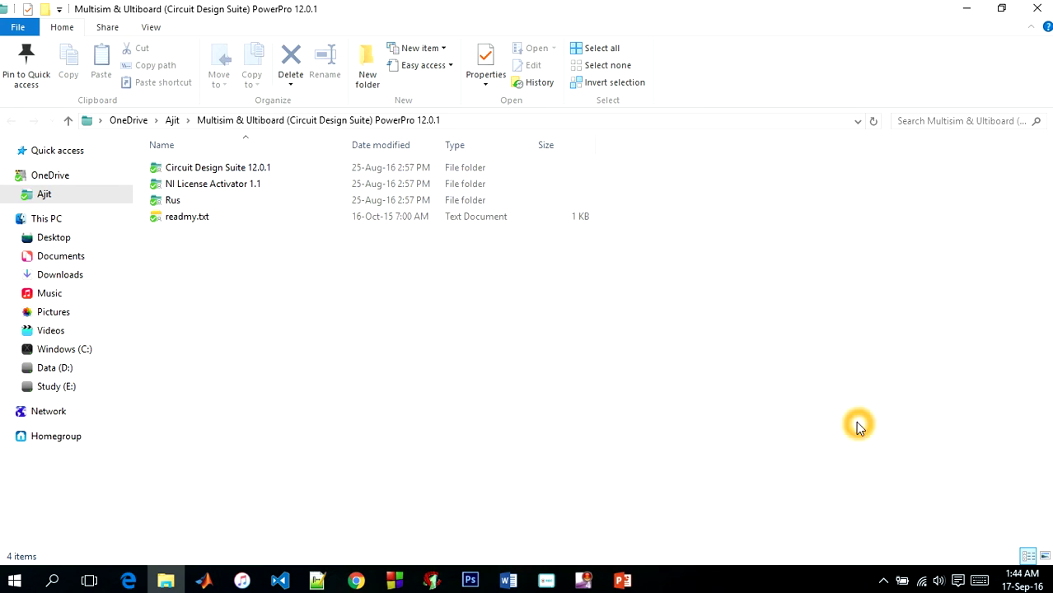
pyautogui.click(308, 276)
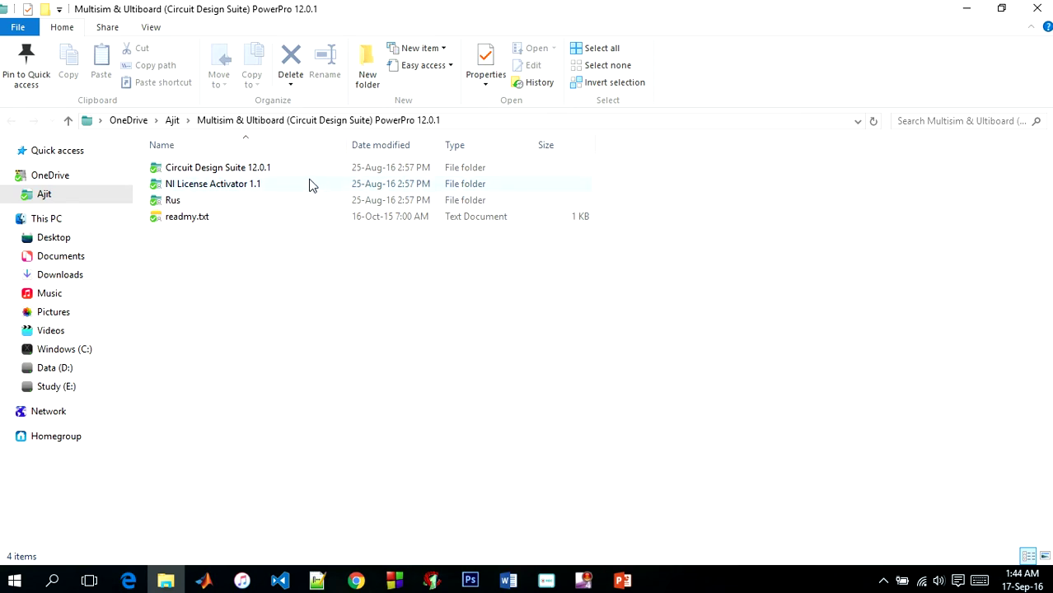
pyautogui.click(304, 275)
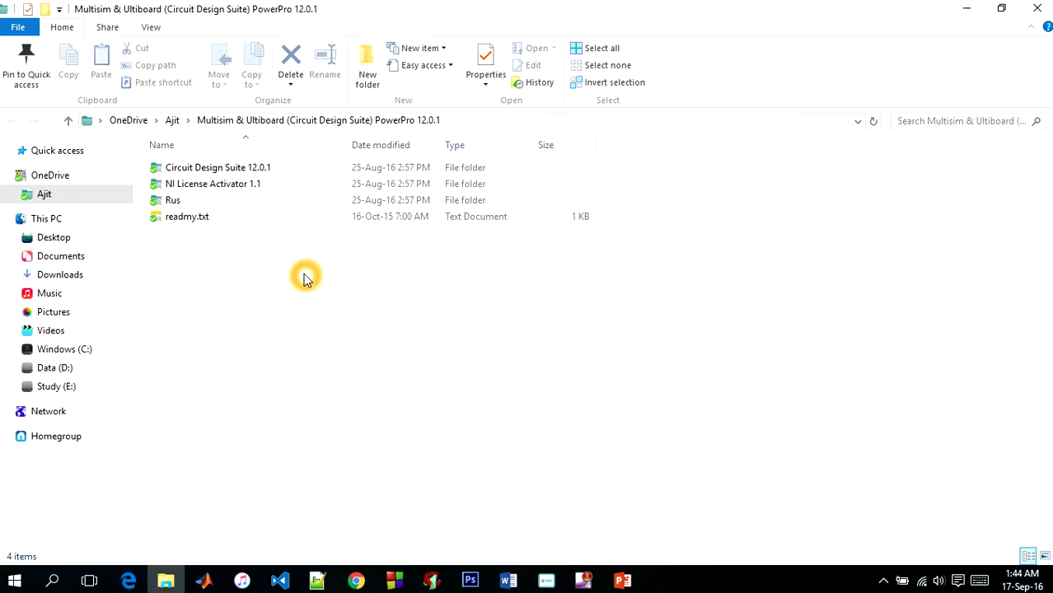
pyautogui.click(262, 173)
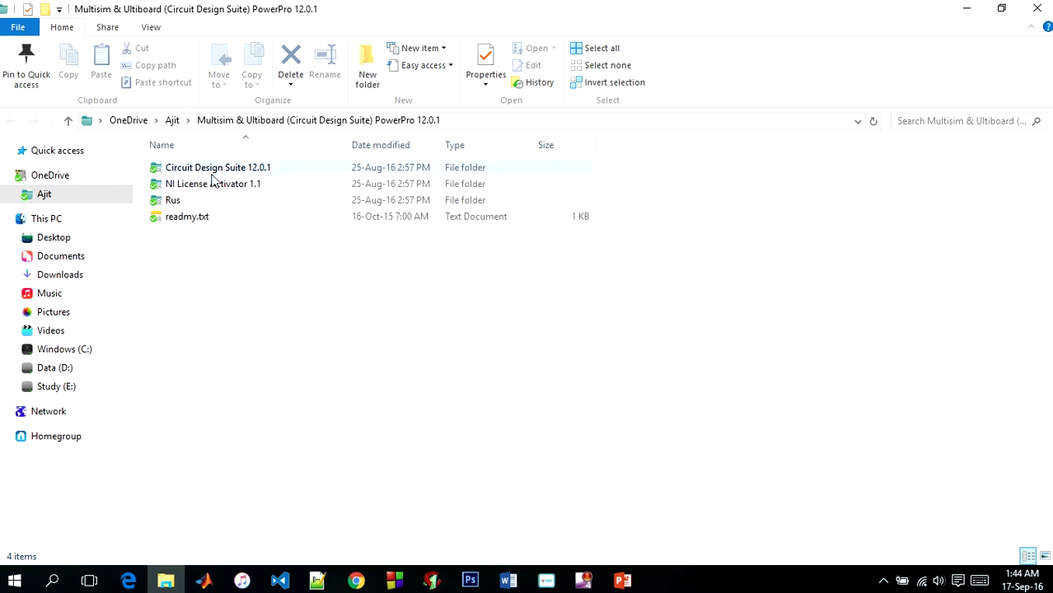
# Open the Circuit Design Suite 12.0.1 folder and run autorun.exe
pyautogui.doubleClick(272, 171)
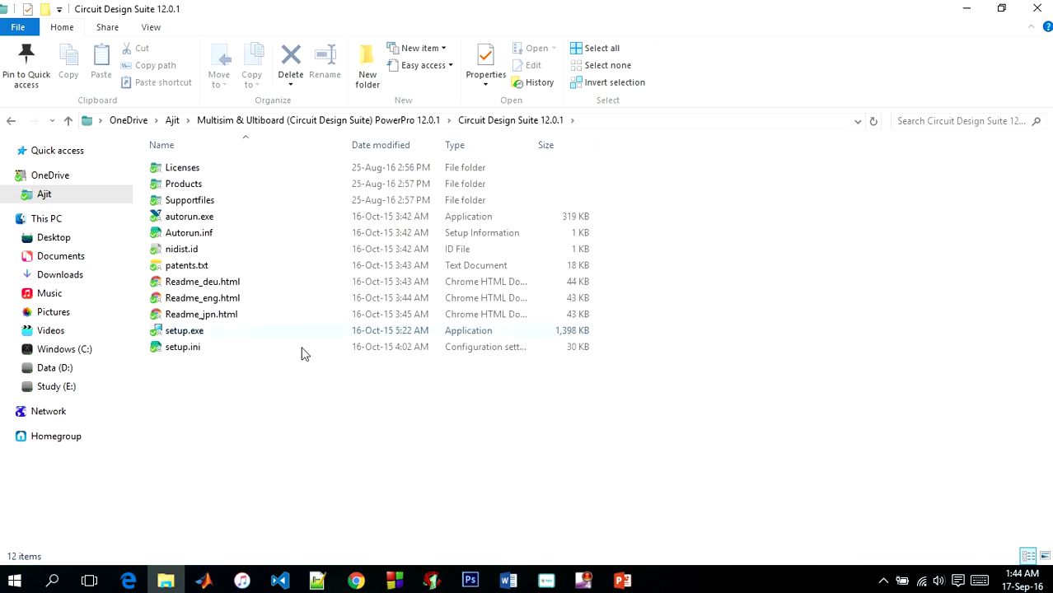
pyautogui.click(275, 208)
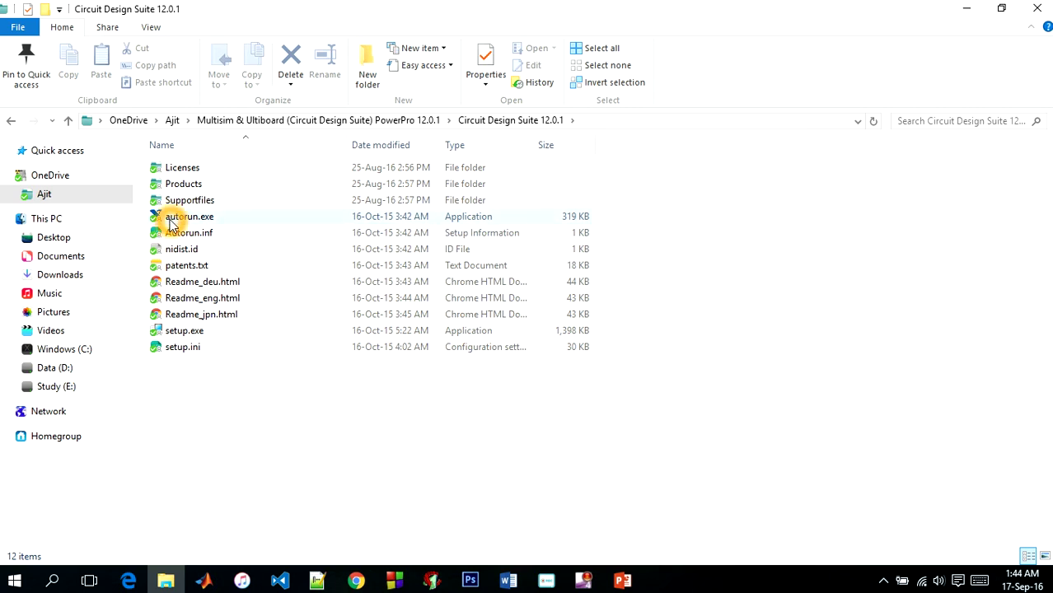
pyautogui.moveTo(196, 228)
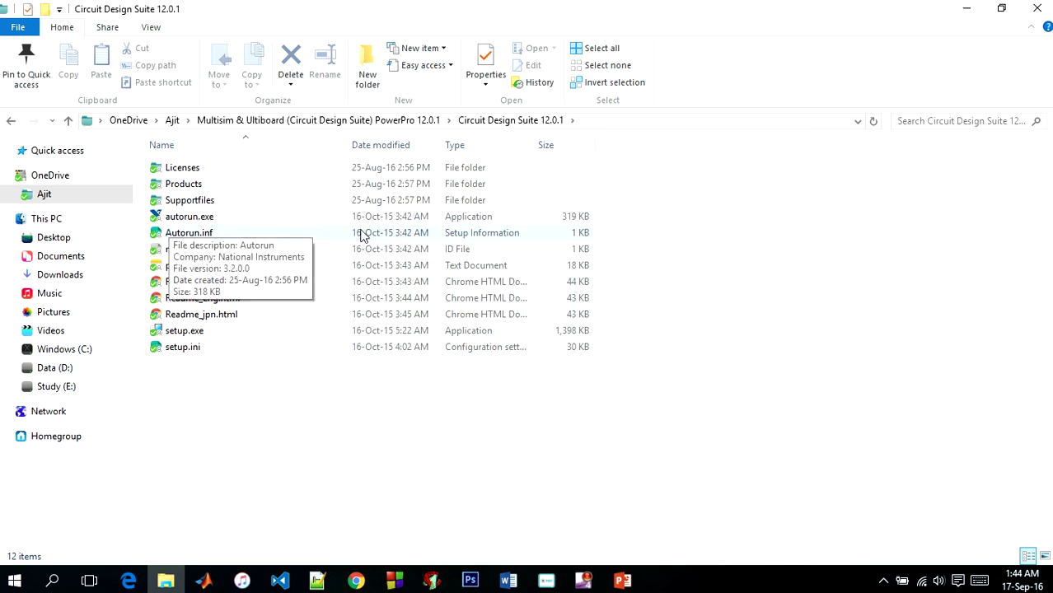
pyautogui.click(495, 221)
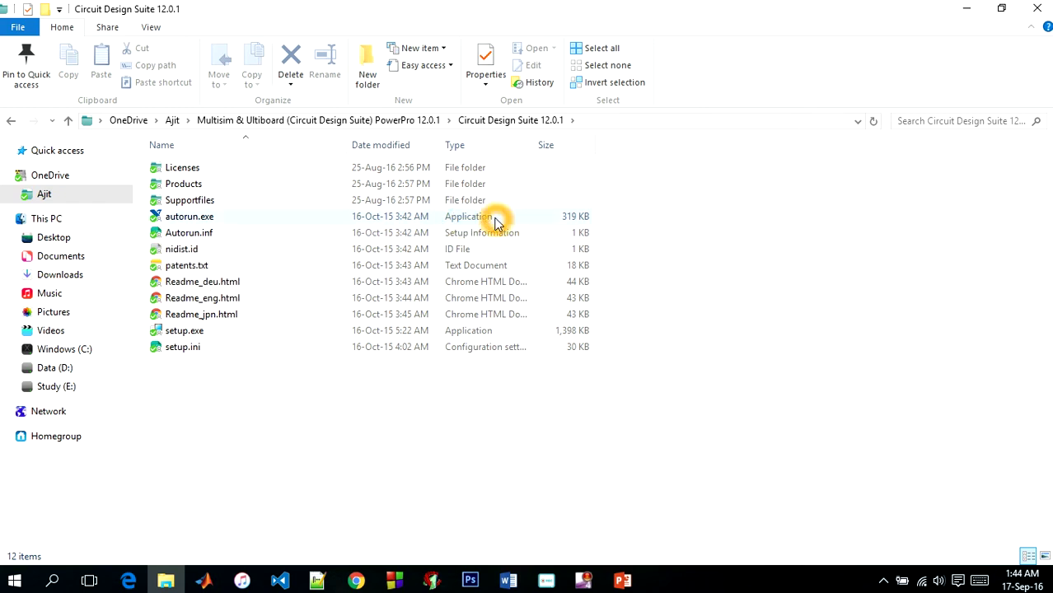
pyautogui.moveTo(243, 224)
pyautogui.click(420, 221)
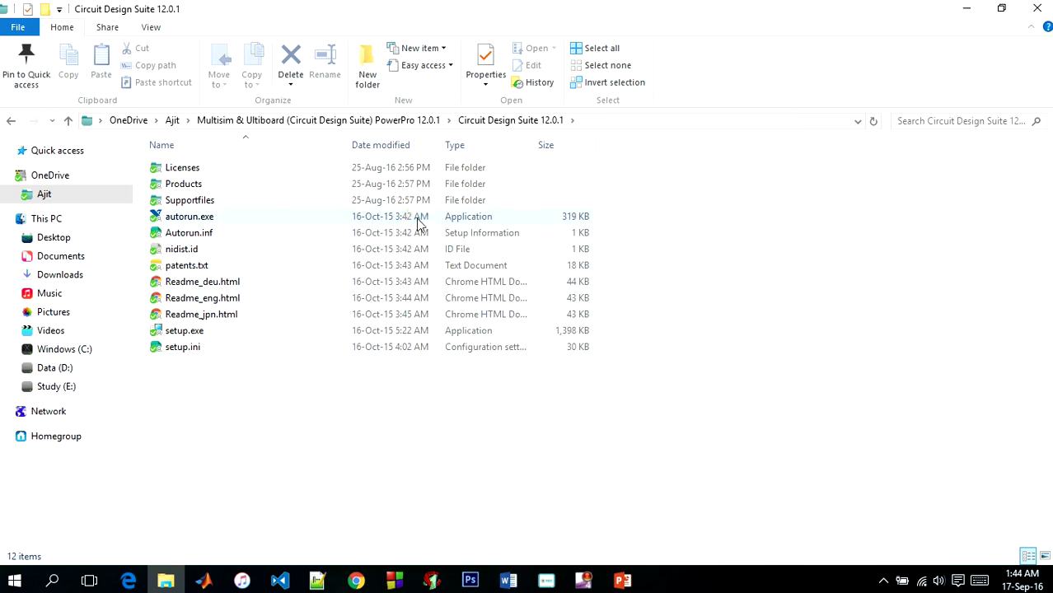
pyautogui.doubleClick(420, 221)
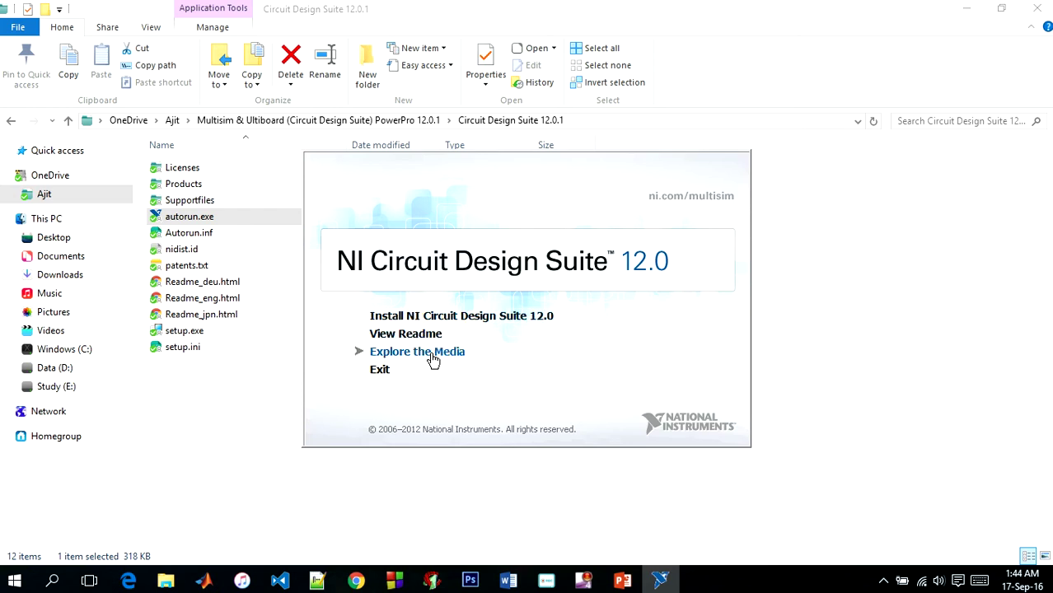
# Start the NI Circuit Design Suite 12.0 installation and bring its installer window to the front
pyautogui.click(462, 322)
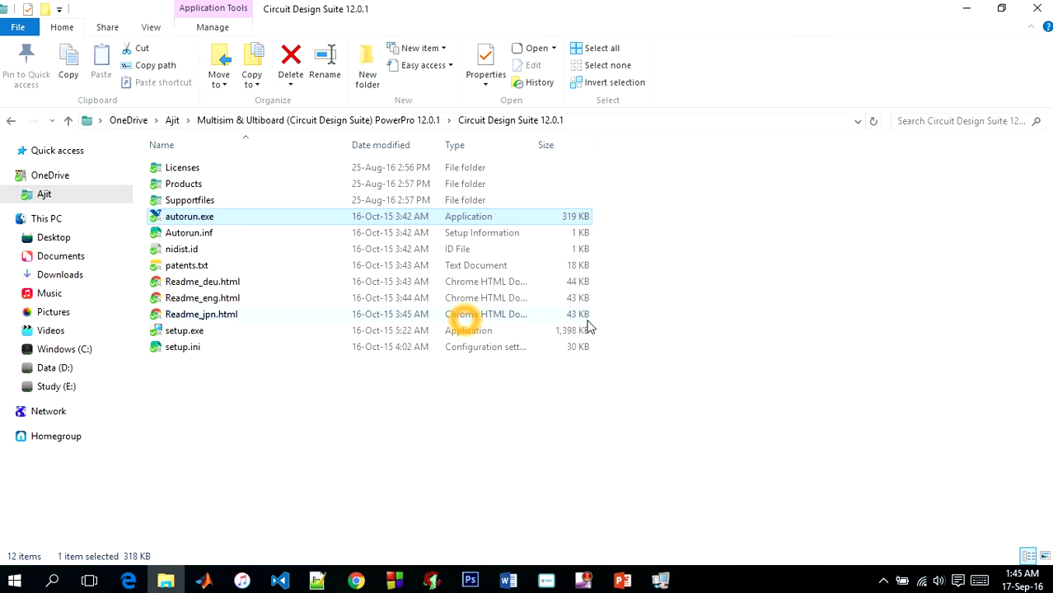
pyautogui.click(595, 416)
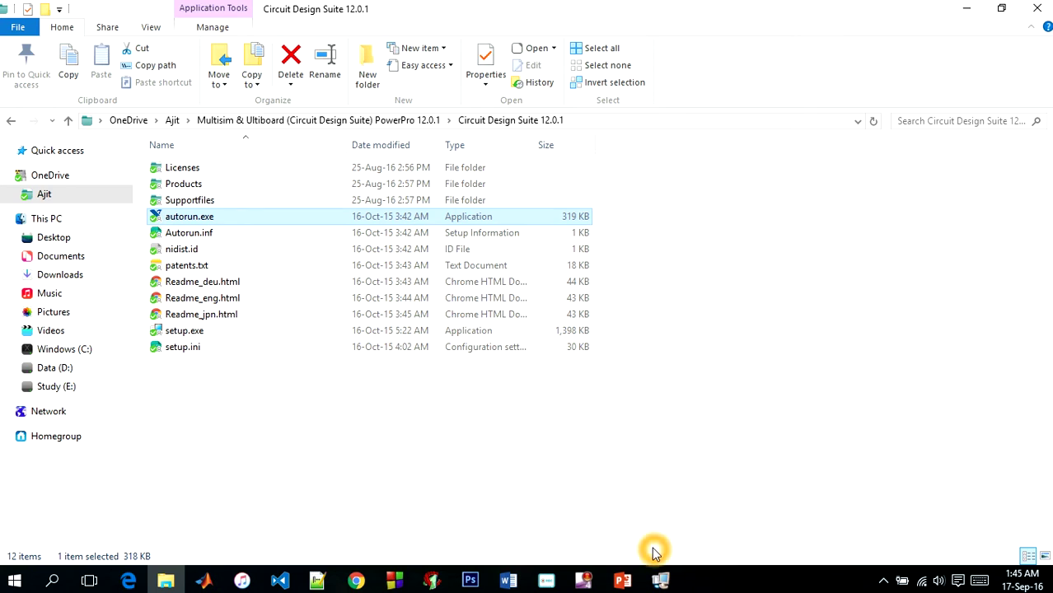
pyautogui.click(661, 581)
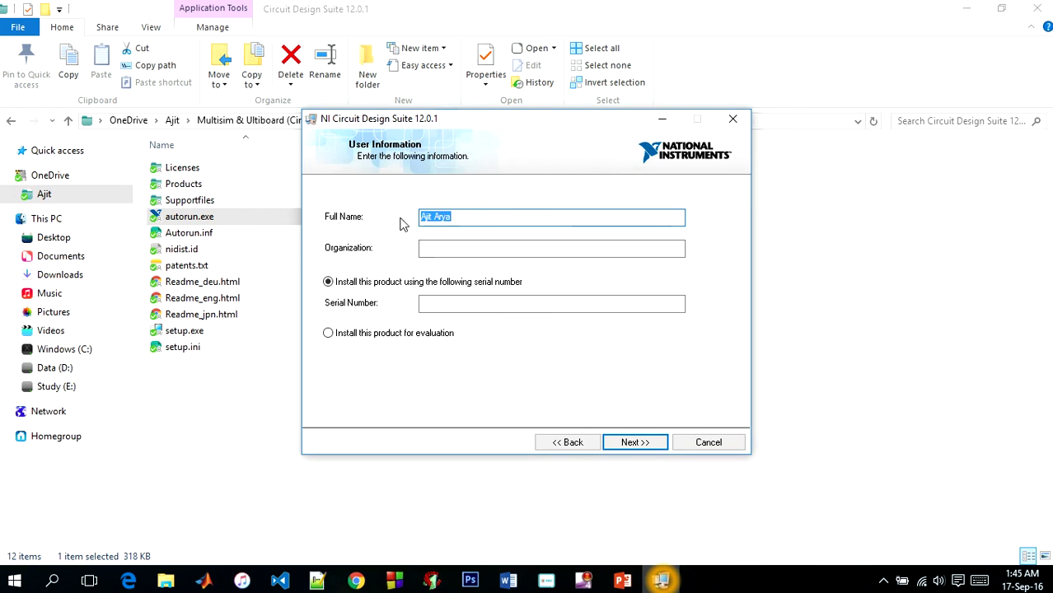
# Enter MIT PUNE as the organization and choose to install with a serial number, making its field ready for entry
pyautogui.click(449, 246)
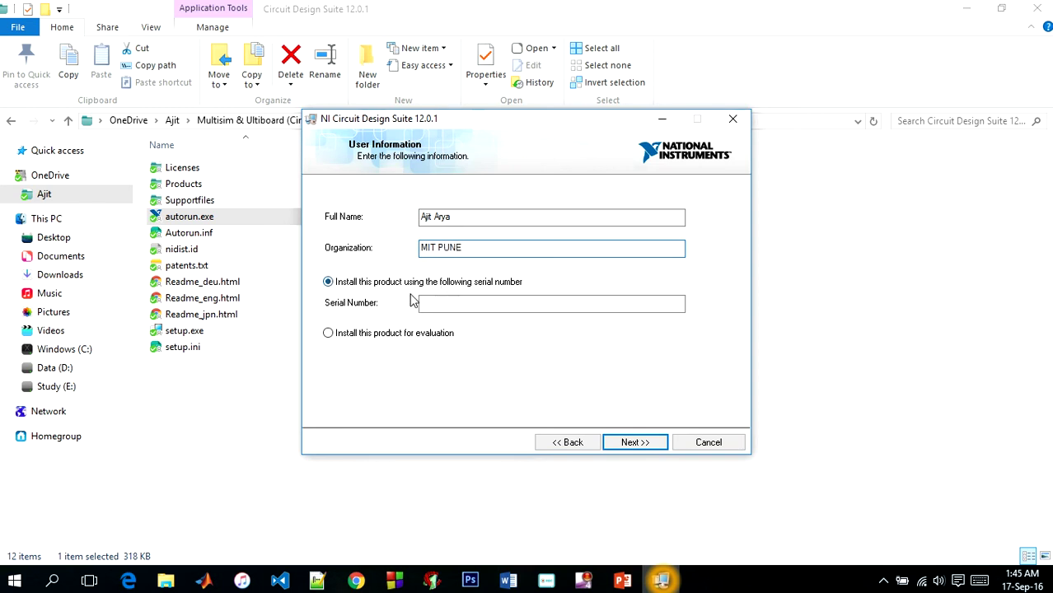
pyautogui.click(460, 333)
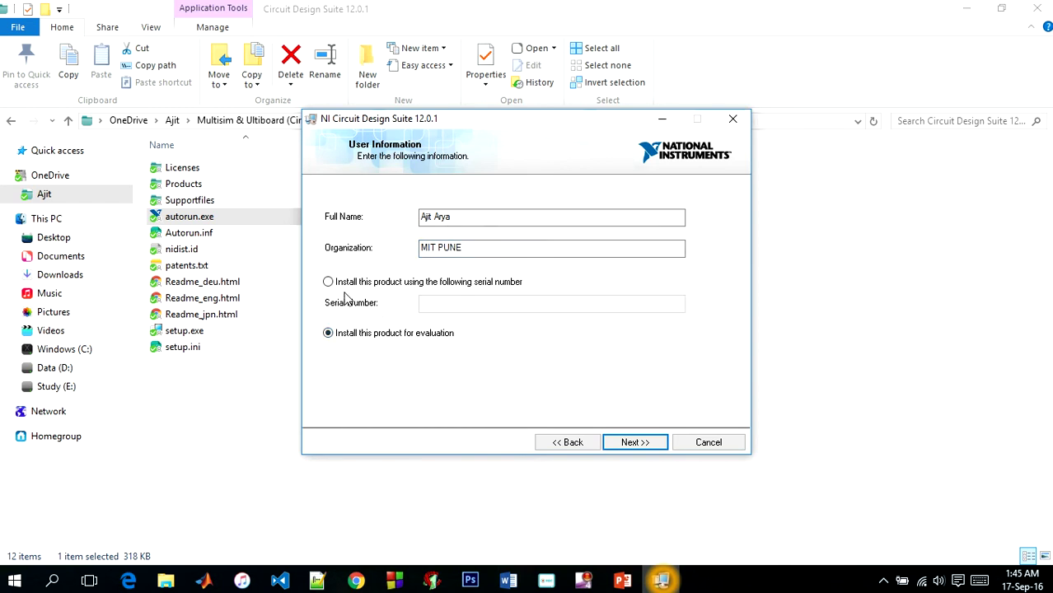
pyautogui.click(328, 282)
pyautogui.click(465, 304)
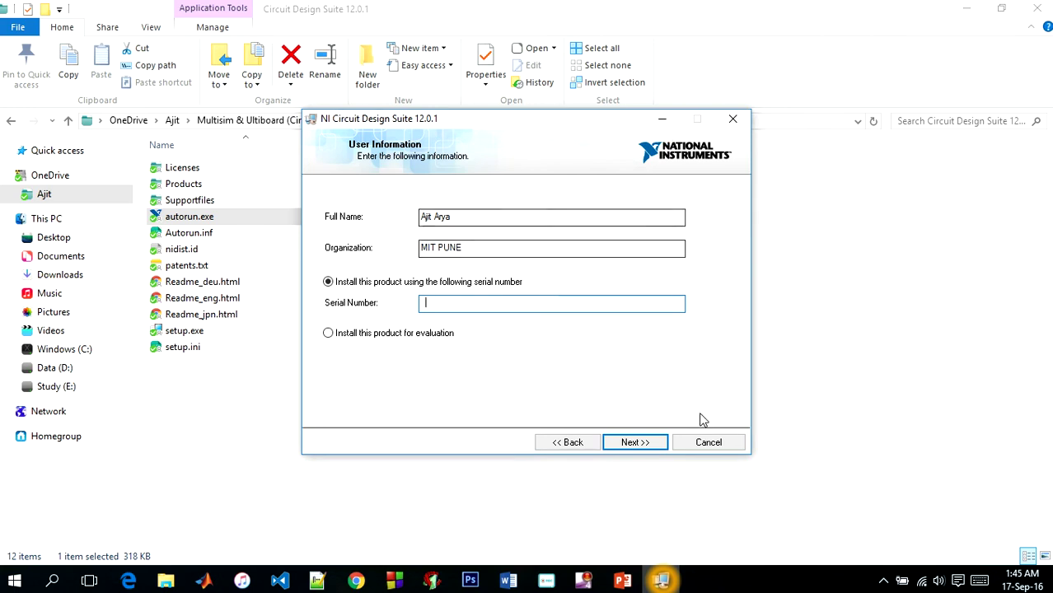
pyautogui.click(883, 586)
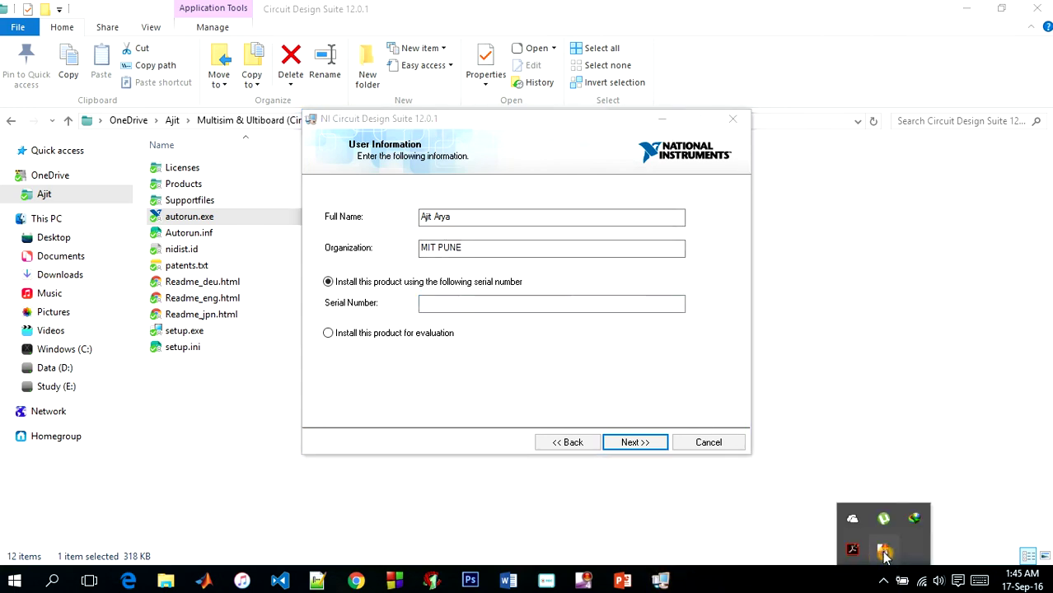
pyautogui.rightClick(883, 549)
pyautogui.click(849, 468)
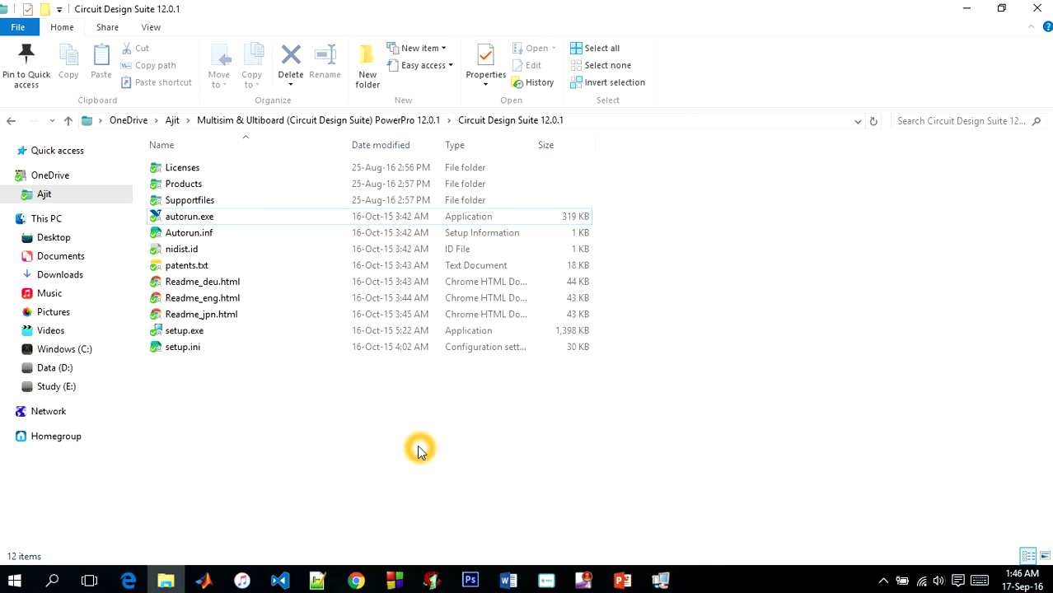
# Open the NI License Activator 1.1 folder inside the Multisim & Ultiboard folder and run NI License Activator 1.1.exe
pyautogui.press('BackSpace')
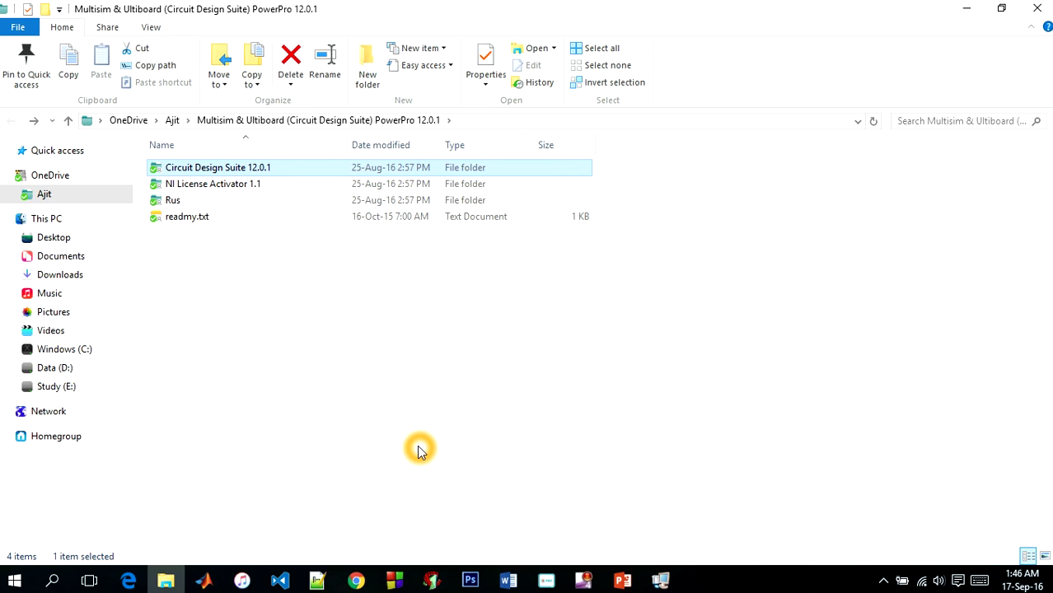
pyautogui.doubleClick(245, 189)
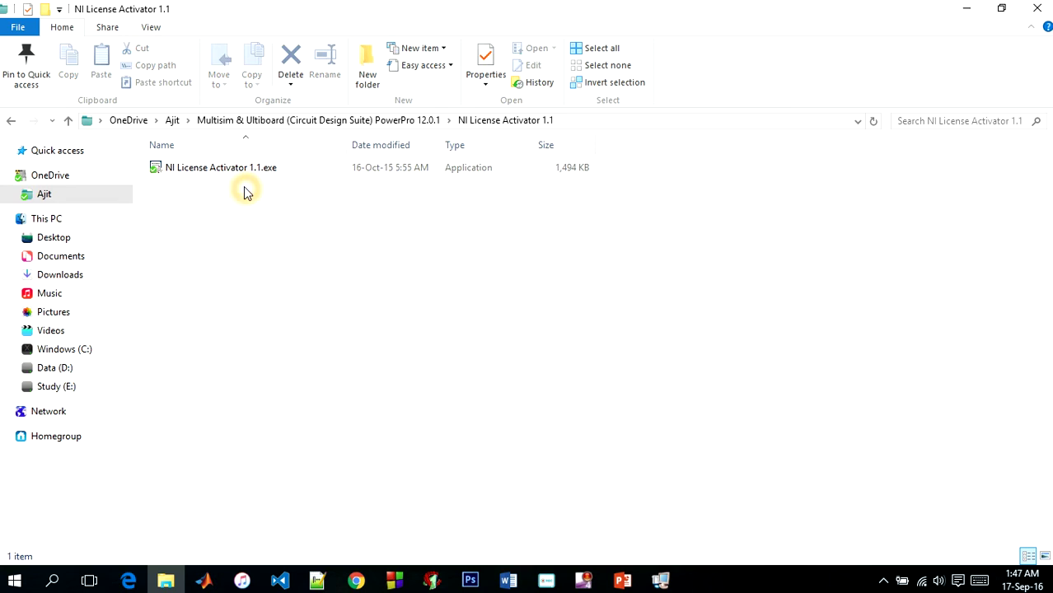
pyautogui.click(189, 181)
pyautogui.click(445, 219)
pyautogui.click(377, 180)
pyautogui.doubleClick(388, 171)
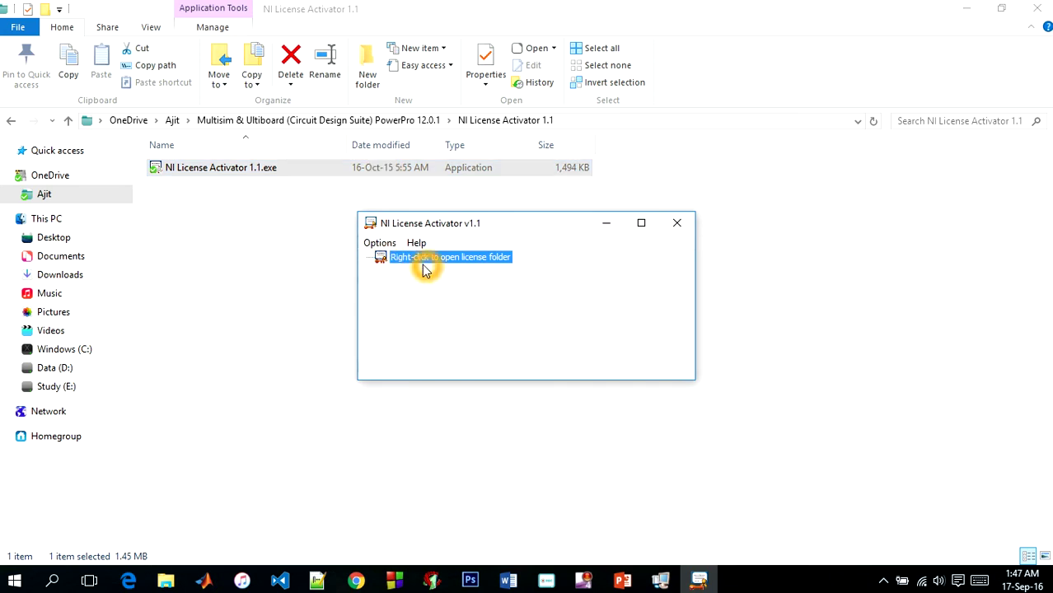
pyautogui.rightClick(384, 260)
pyautogui.rightClick(384, 261)
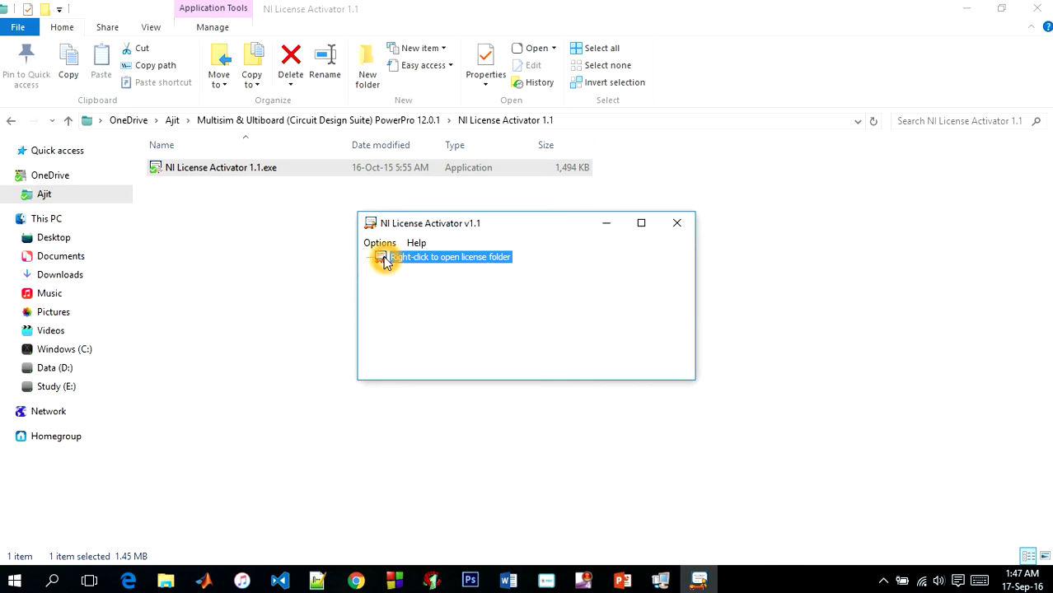
pyautogui.rightClick(384, 260)
pyautogui.click(420, 272)
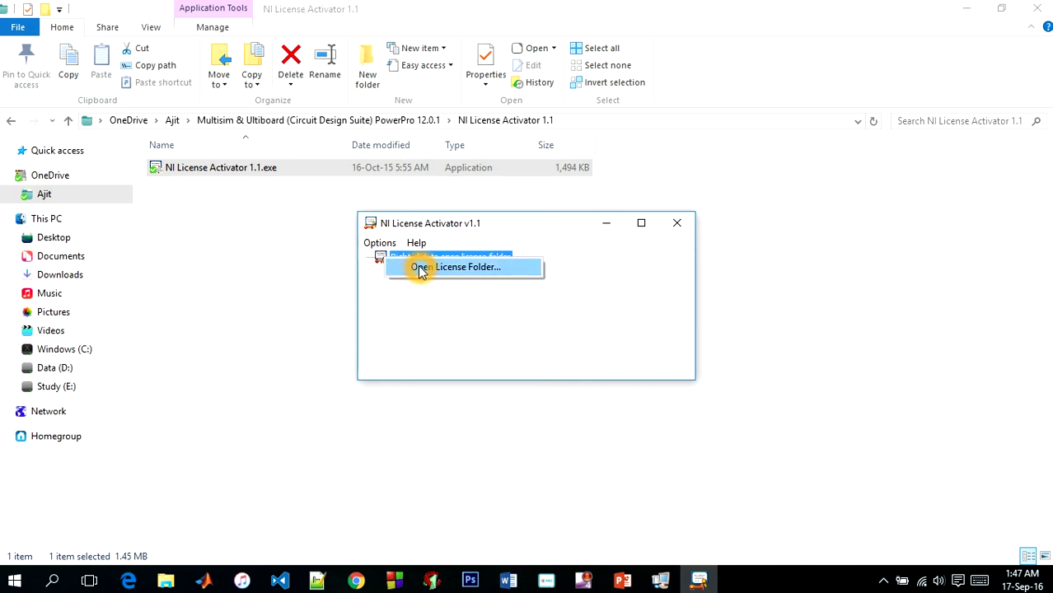
# Generate a serial number in NI License Activator and copy it to the clipboard
pyautogui.click(382, 246)
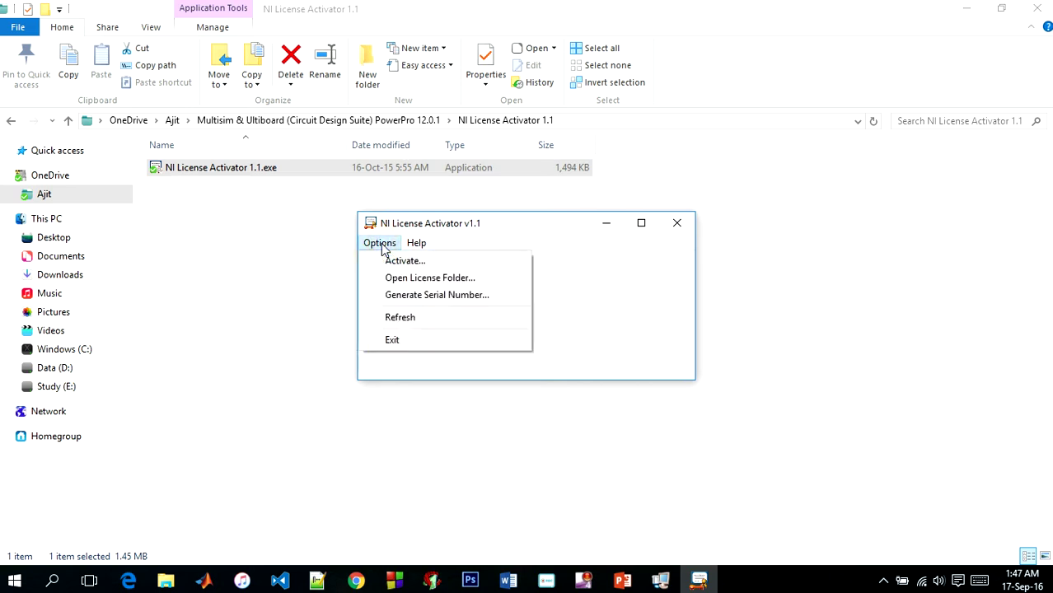
pyautogui.click(403, 263)
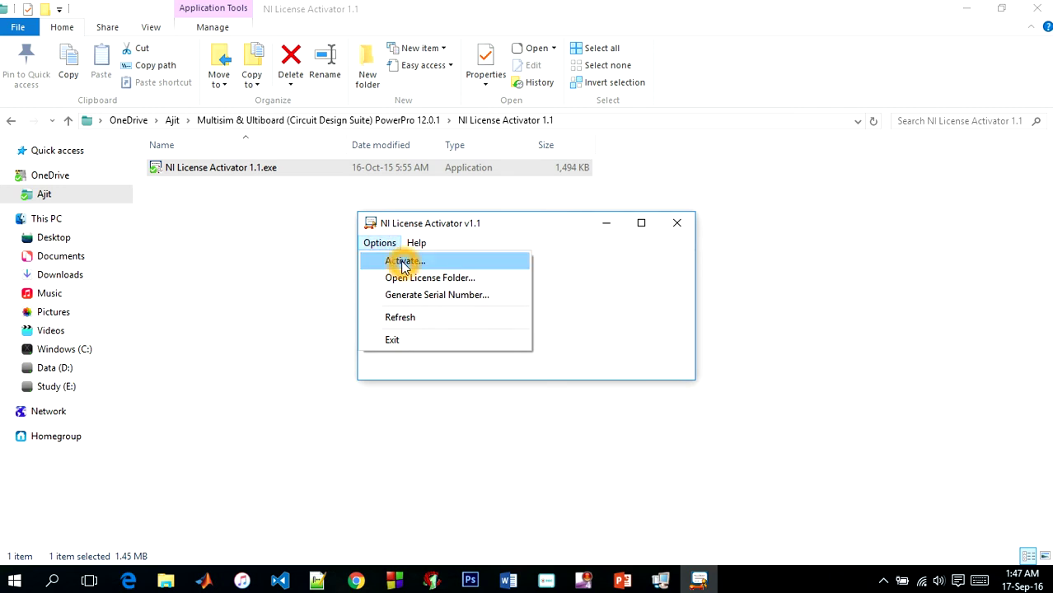
pyautogui.click(441, 295)
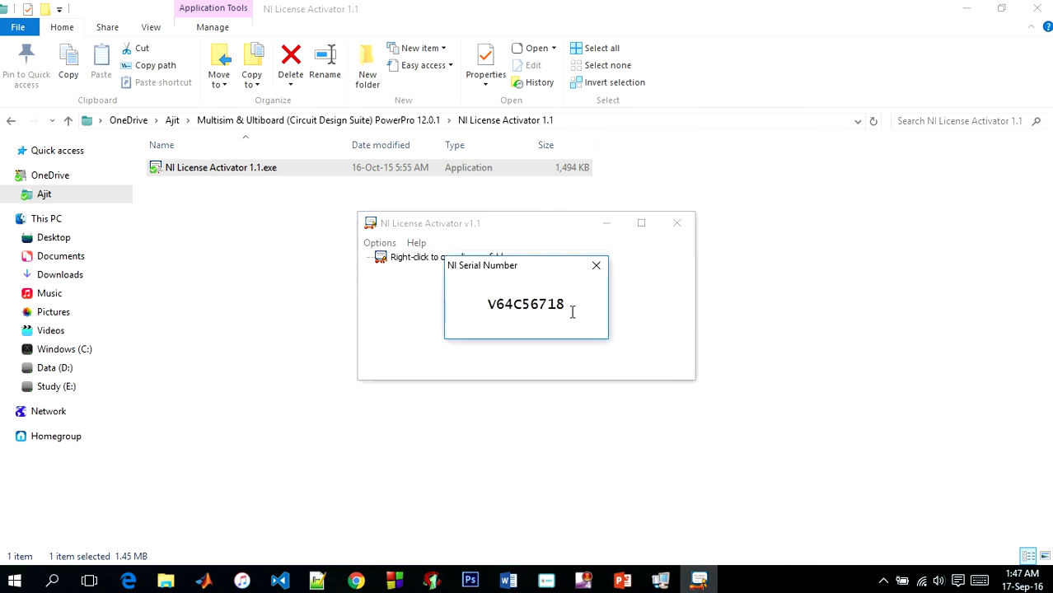
pyautogui.moveTo(571, 309); pyautogui.dragTo(478, 301)
pyautogui.hotkey('ctrl', 'c')
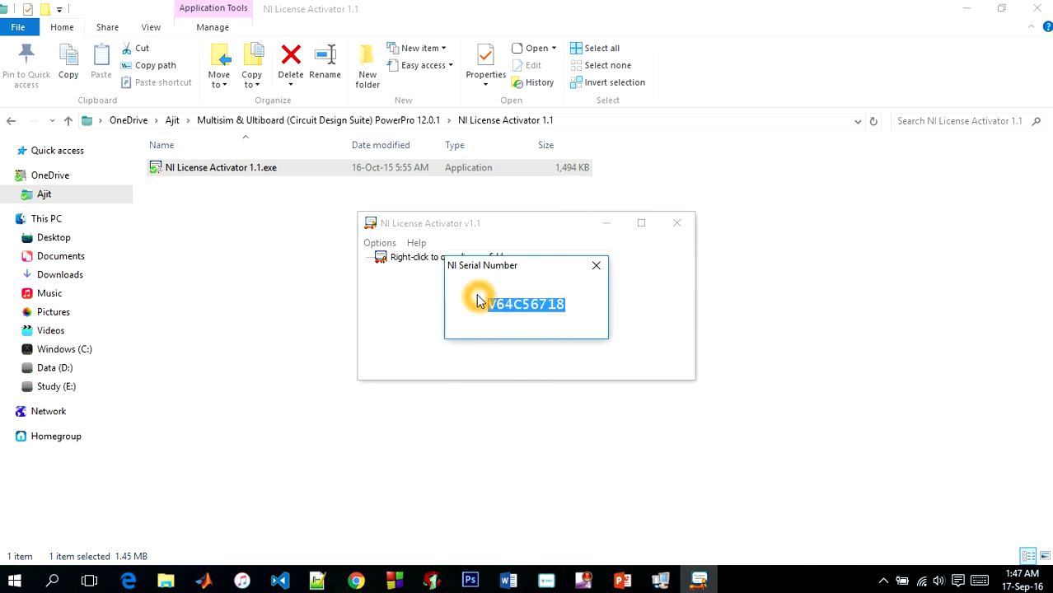
# Switch to the NI Circuit Design Suite installer, paste the copied serial number into the serial number field and continue
pyautogui.click(771, 368)
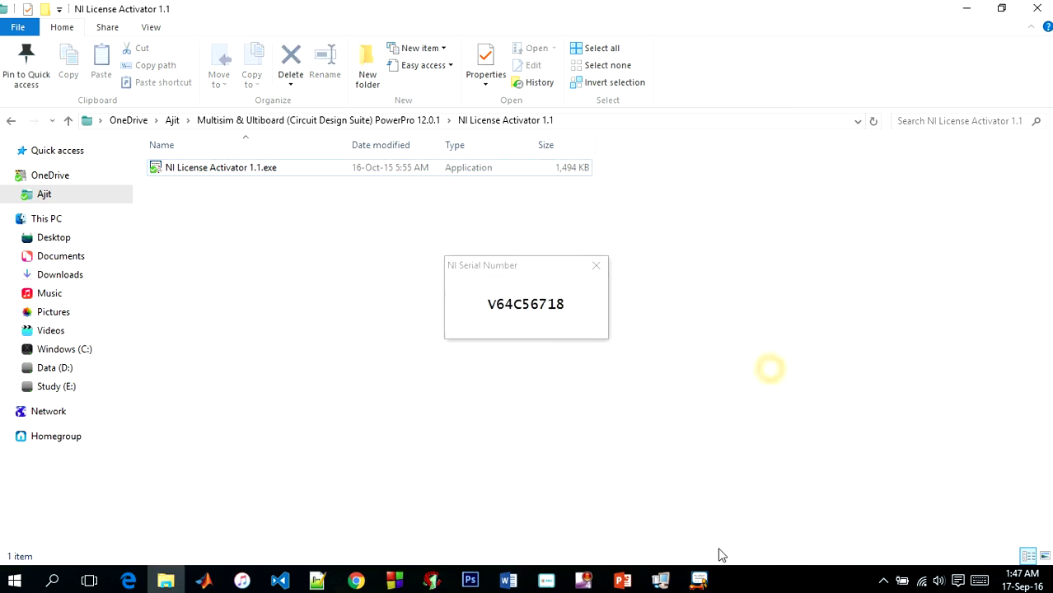
pyautogui.click(674, 580)
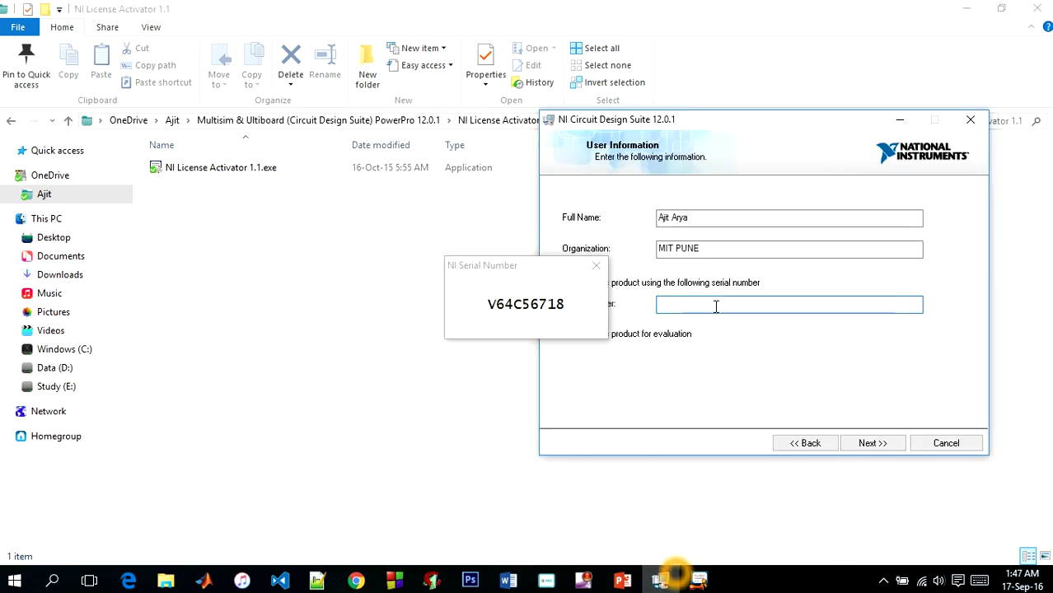
pyautogui.hotkey('ctrl', 'v')
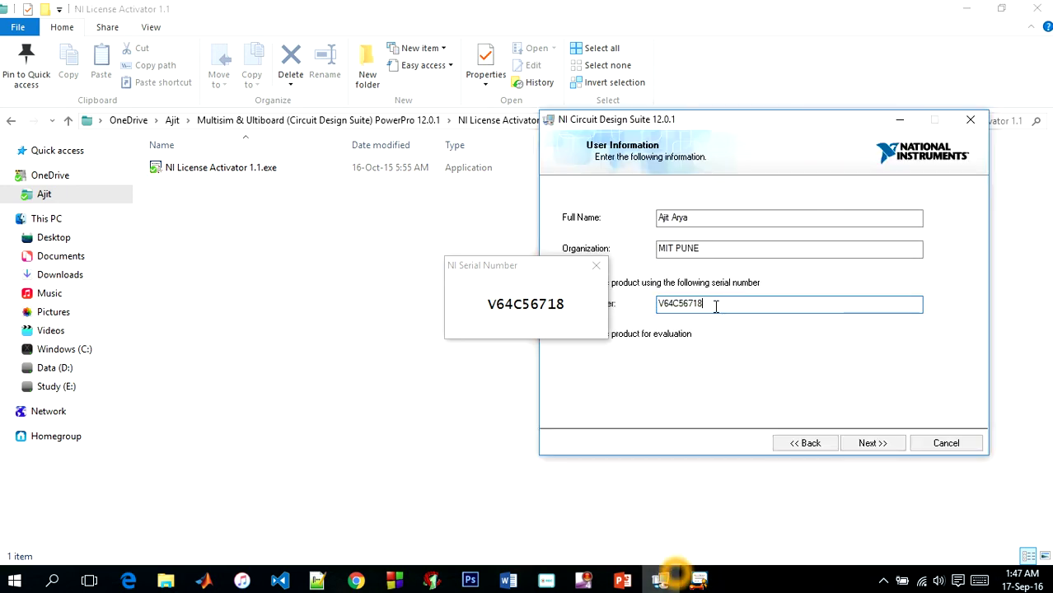
pyautogui.click(863, 445)
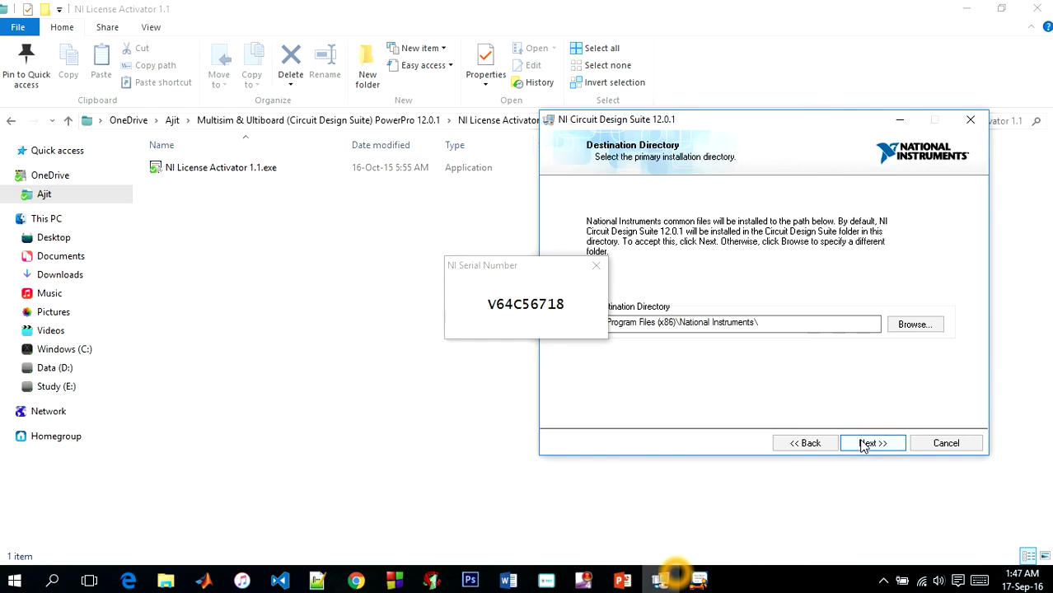
# Close the serial number and License Activator windows and accept the installer's default destination directory and feature selection
pyautogui.click(595, 266)
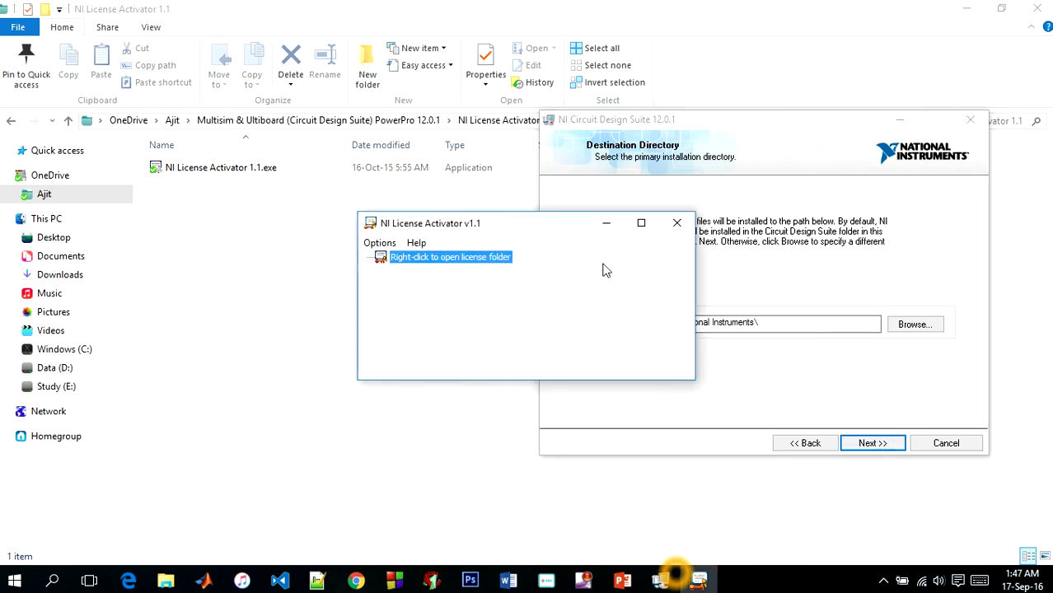
pyautogui.click(676, 222)
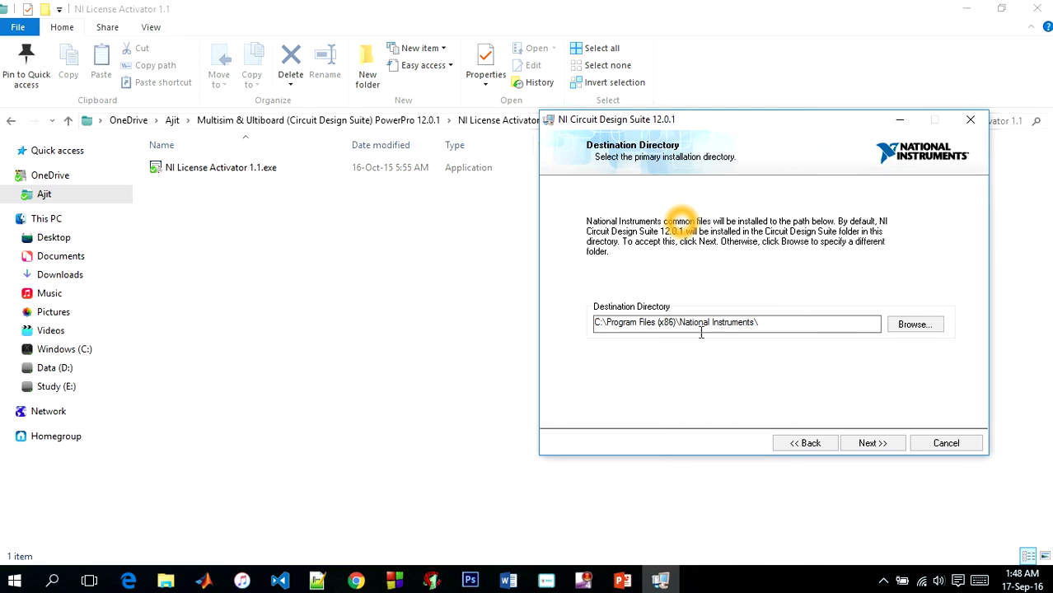
pyautogui.click(869, 445)
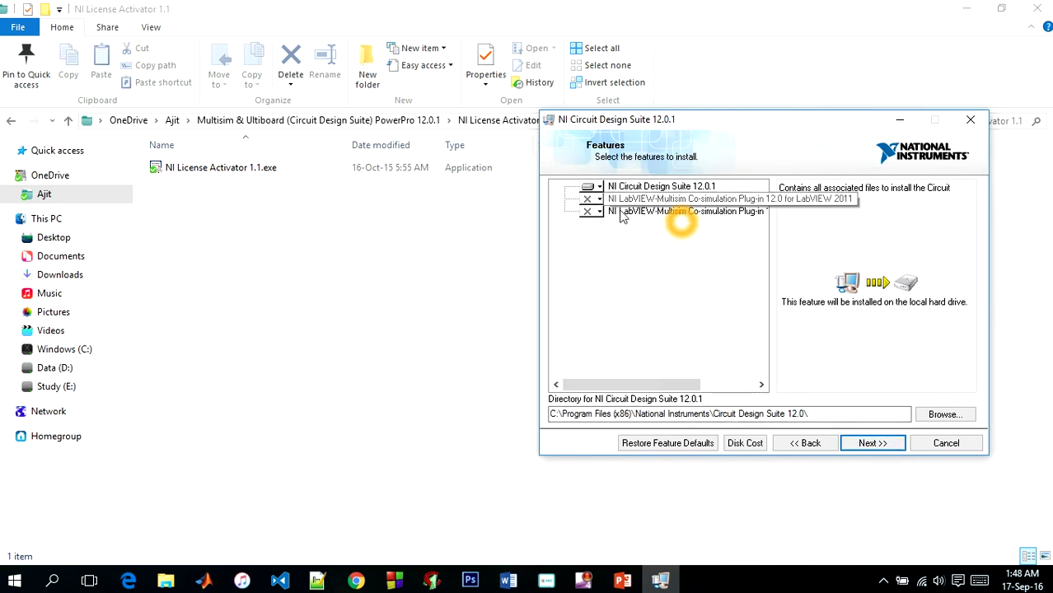
pyautogui.press('Return')
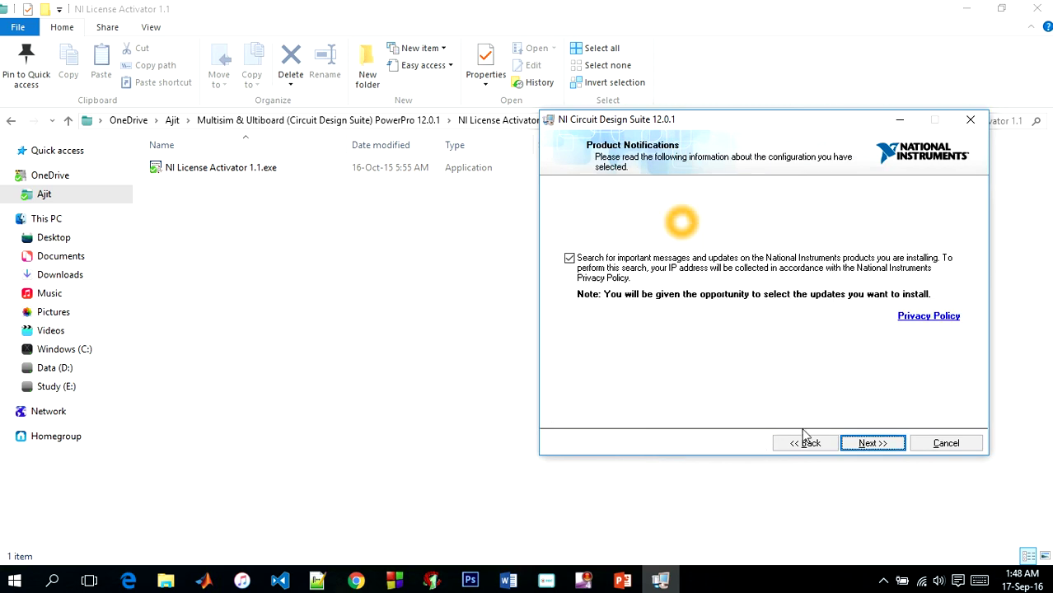
pyautogui.click(880, 586)
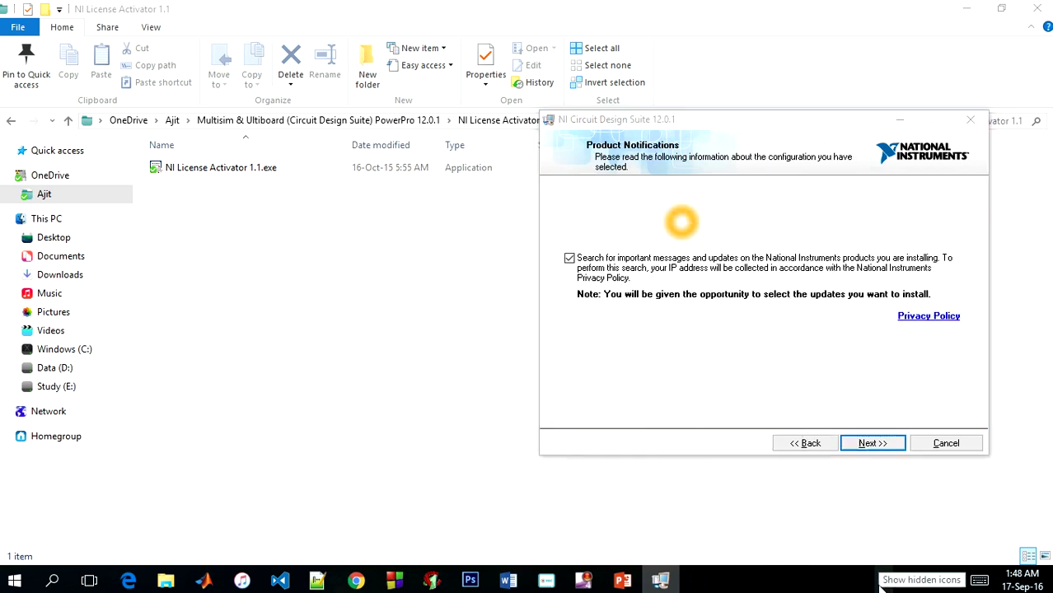
pyautogui.click(884, 577)
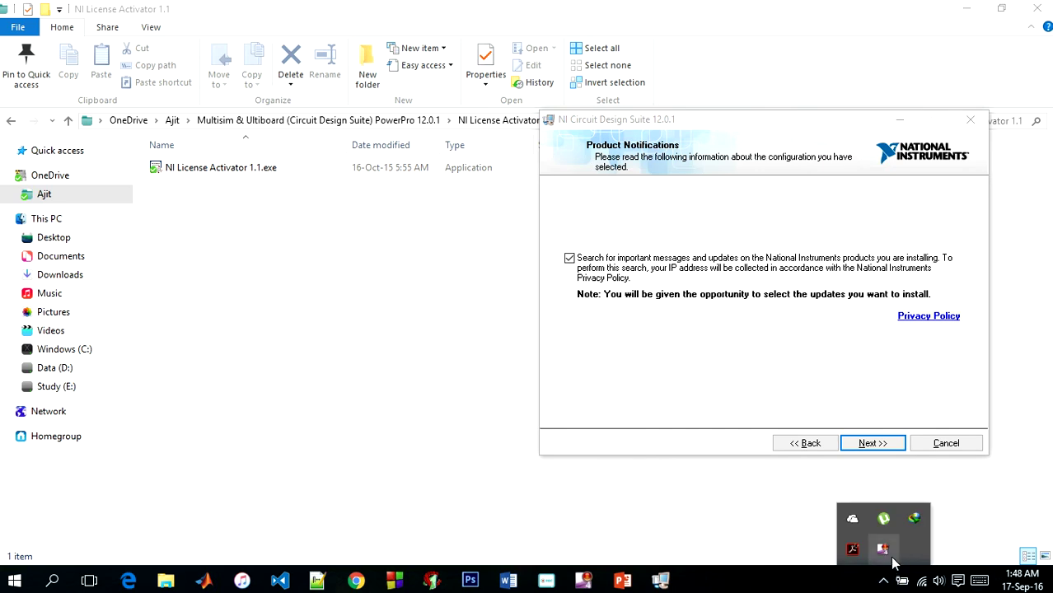
pyautogui.rightClick(887, 554)
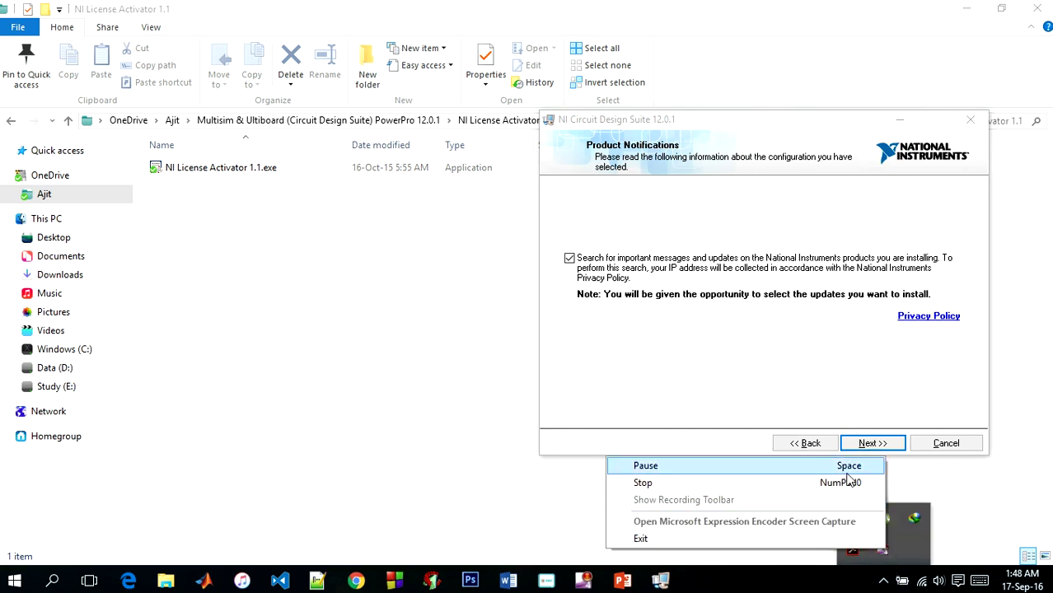
pyautogui.click(728, 467)
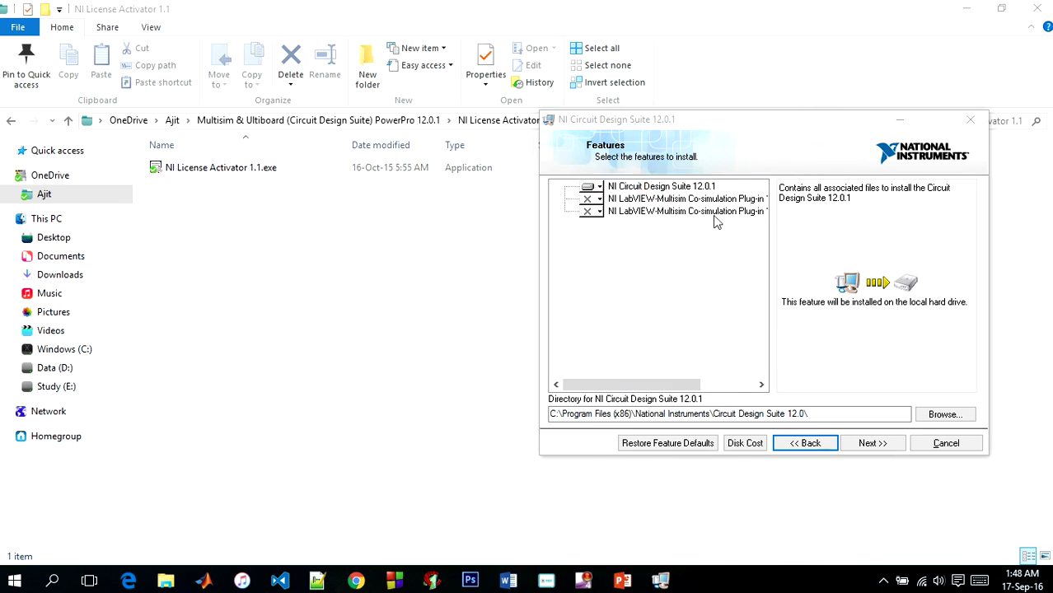
# Accept NI Circuit Design Suite 12.0.1 in the features list and run the product notification search with update searching enabled
pyautogui.click(667, 187)
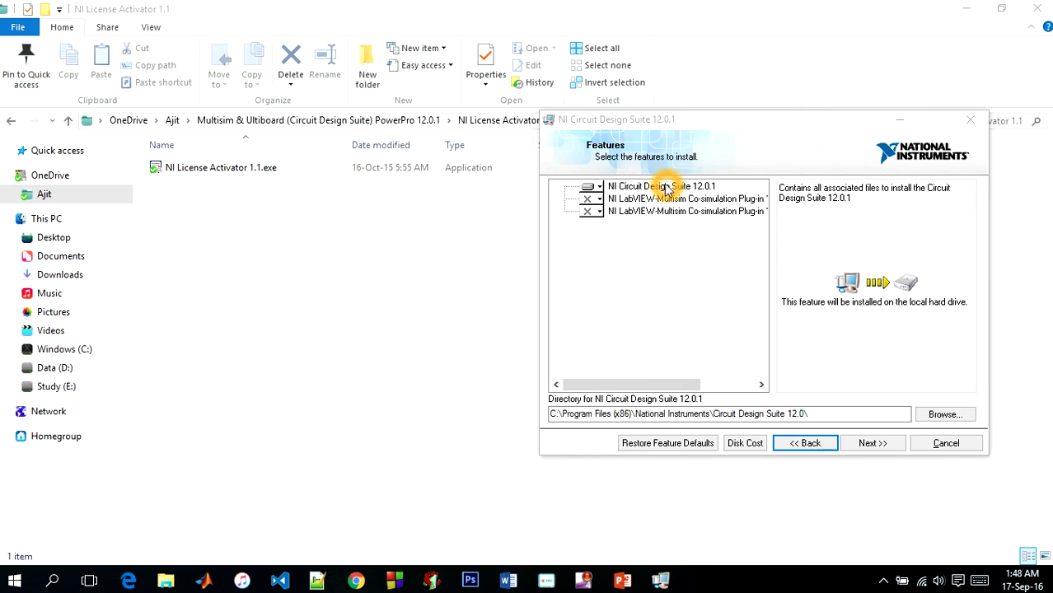
pyautogui.click(861, 442)
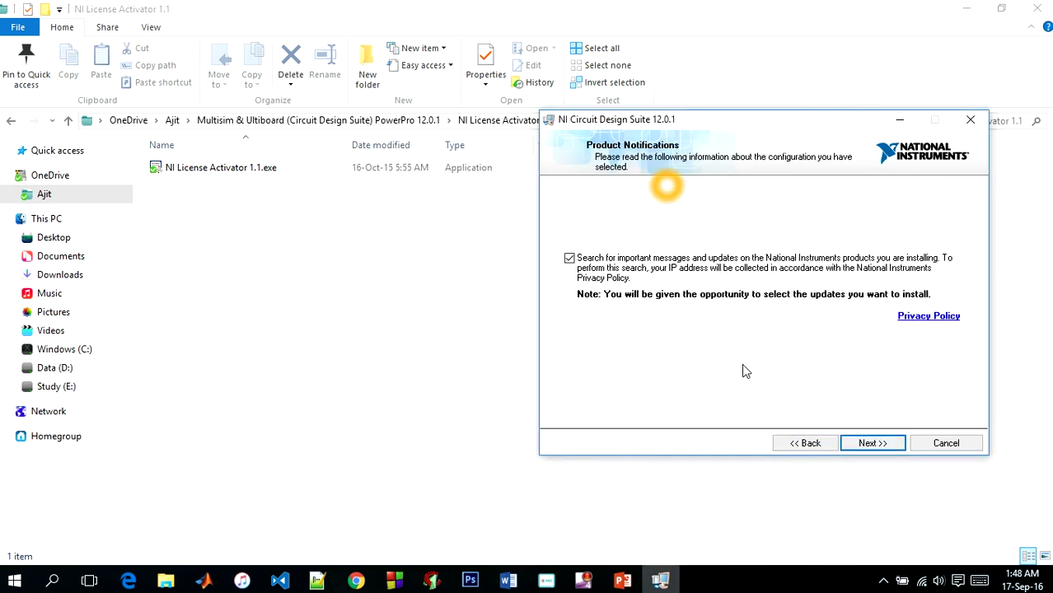
pyautogui.click(875, 443)
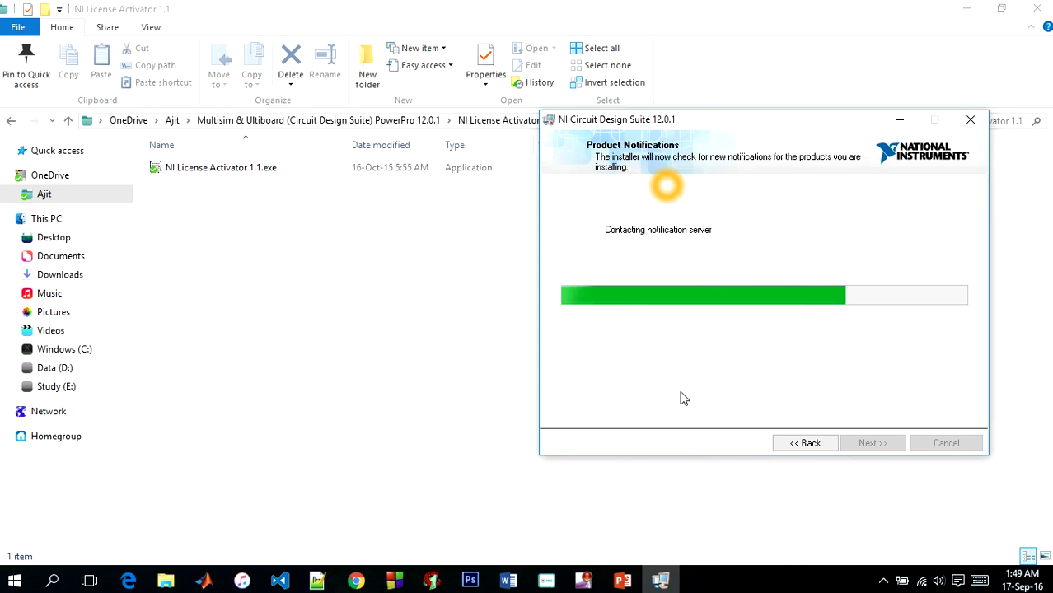
pyautogui.click(478, 431)
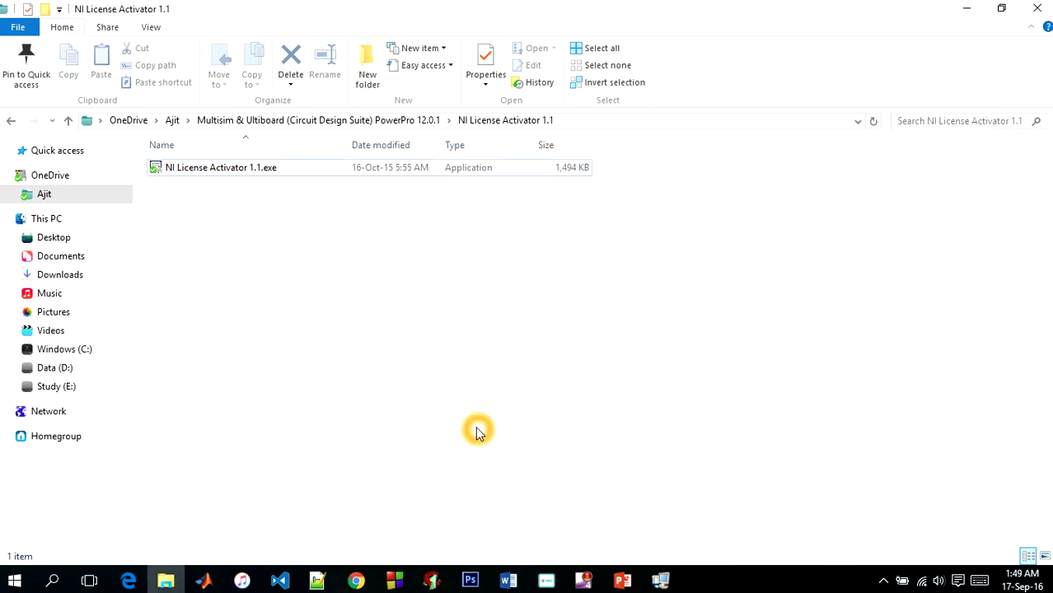
pyautogui.click(660, 579)
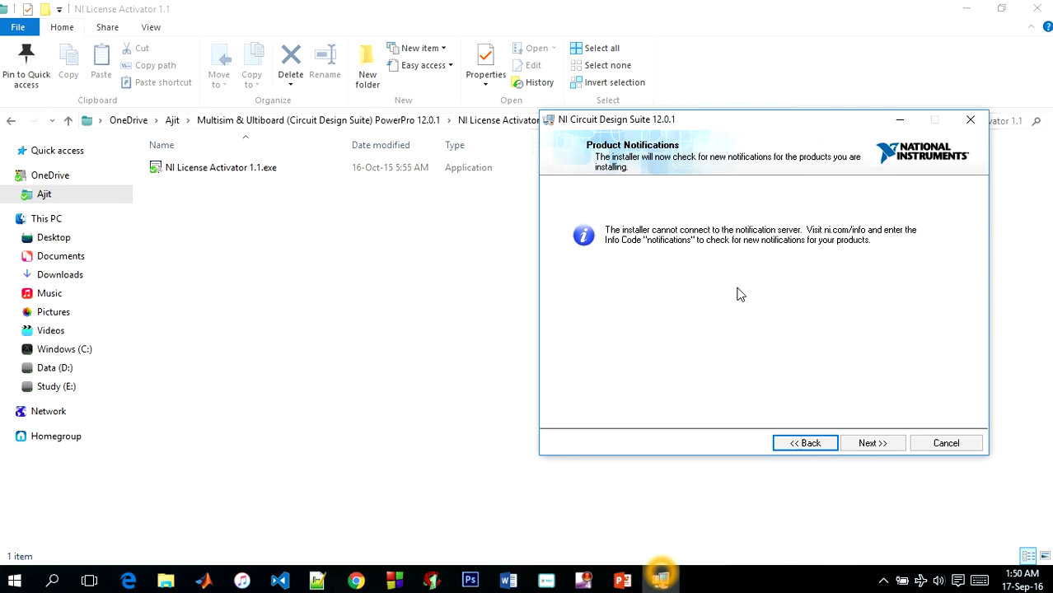
# Continue past the product notifications, accept the two license agreements and begin installing NI Circuit Design Suite 12.0.1
pyautogui.click(875, 445)
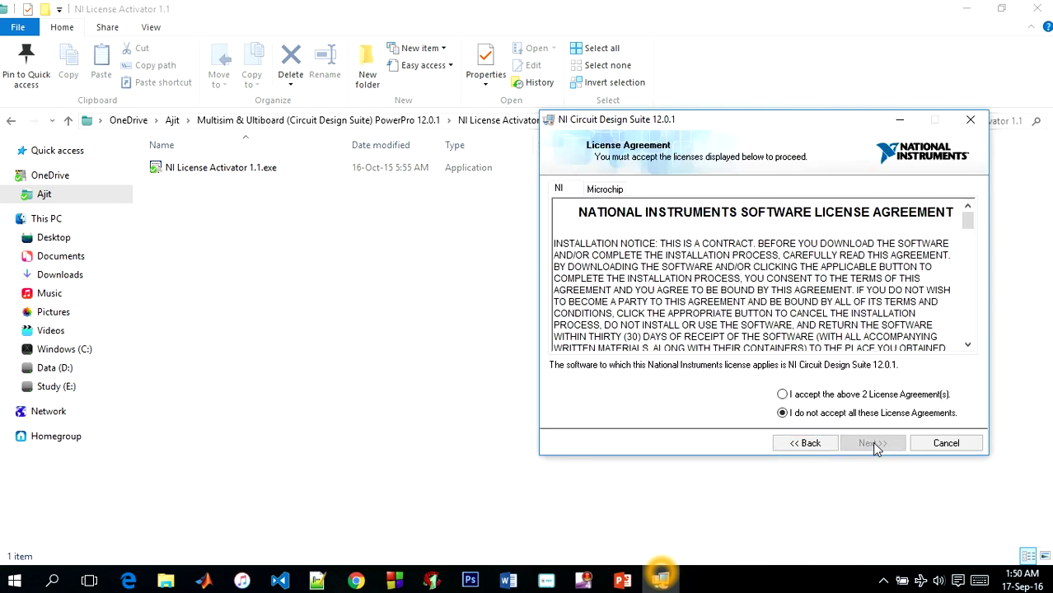
pyautogui.click(784, 395)
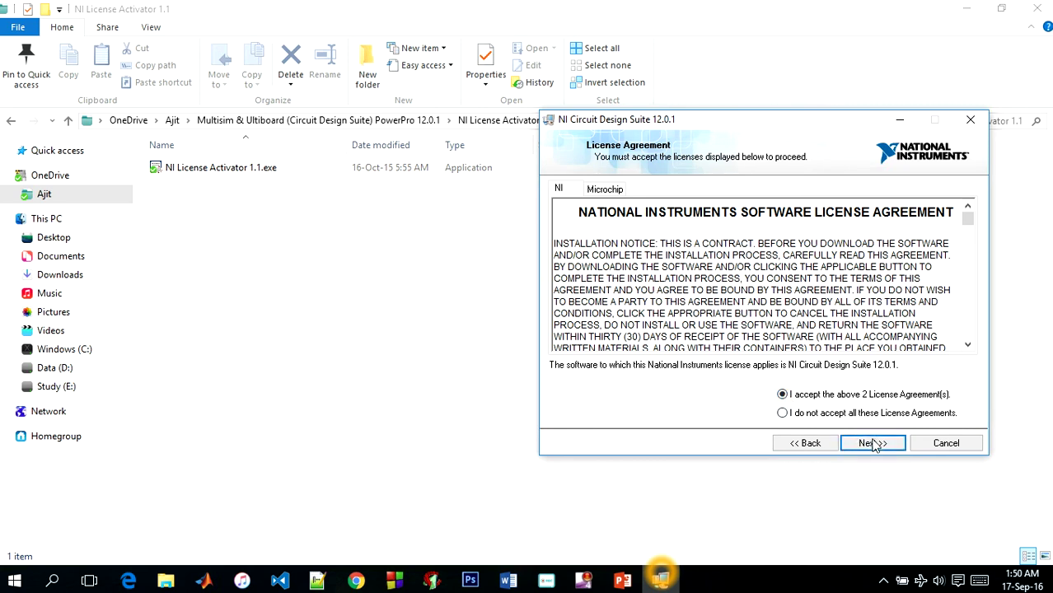
pyautogui.click(873, 444)
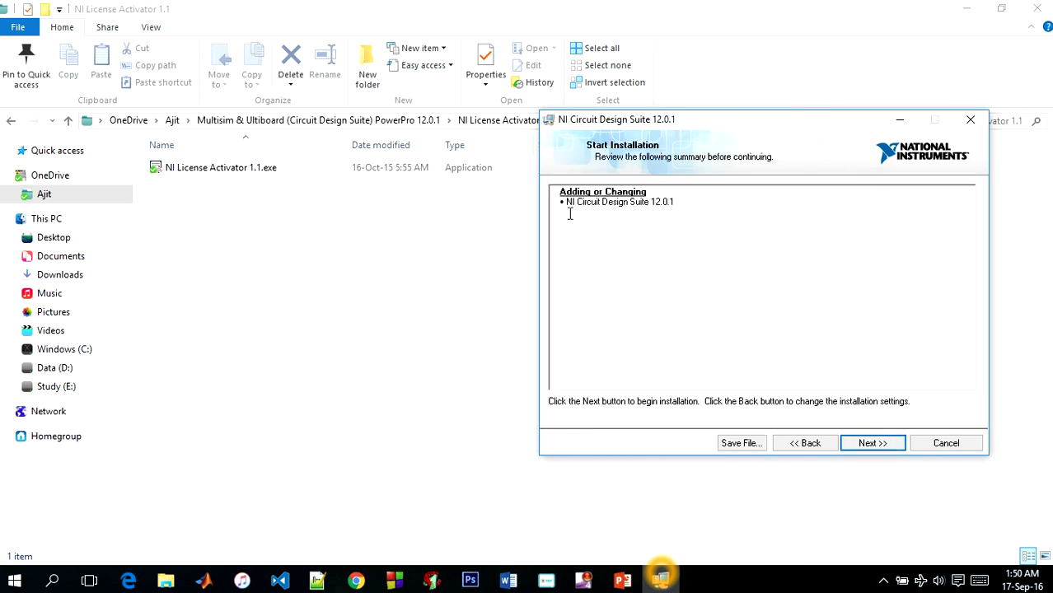
pyautogui.click(867, 444)
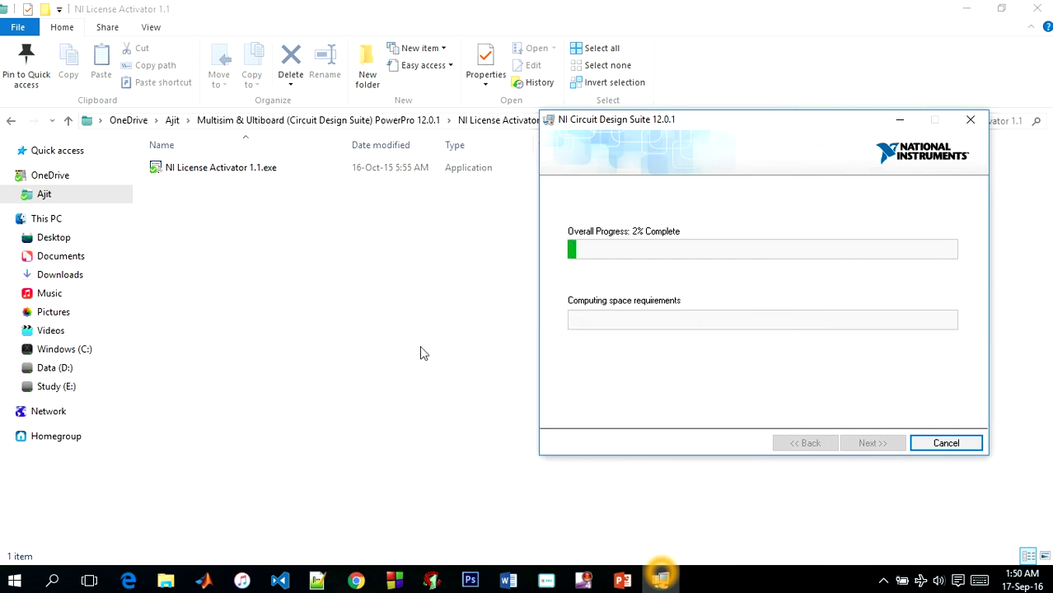
pyautogui.press('Escape')
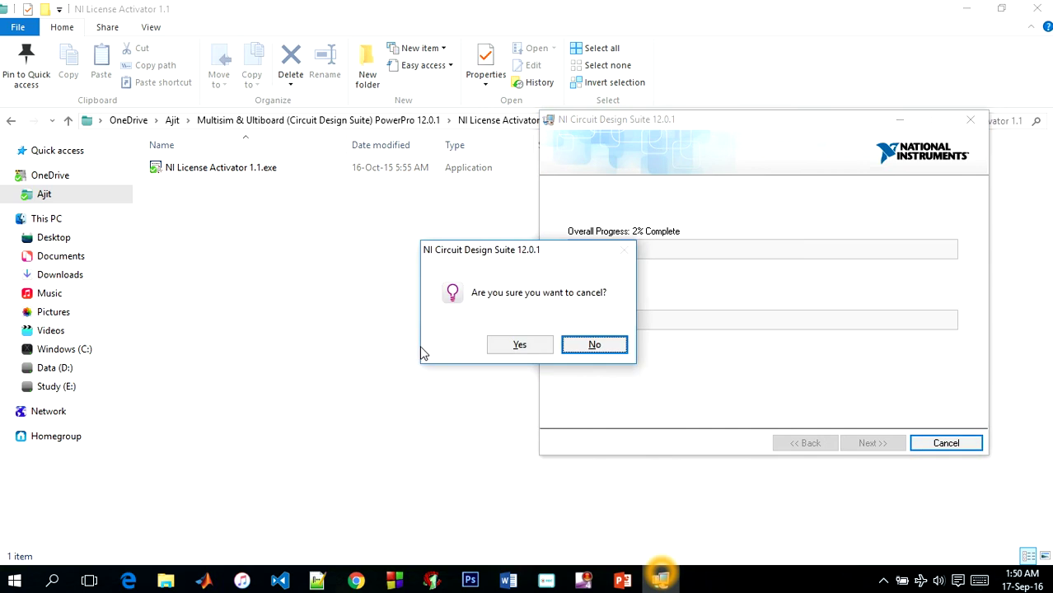